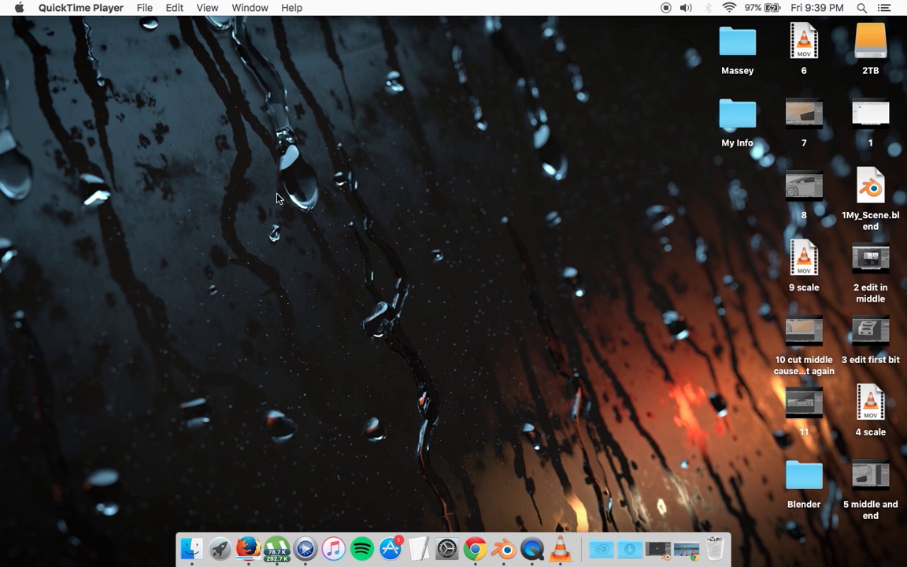
- Fan out the Adobe applications stack in the Dock
click(602, 552)
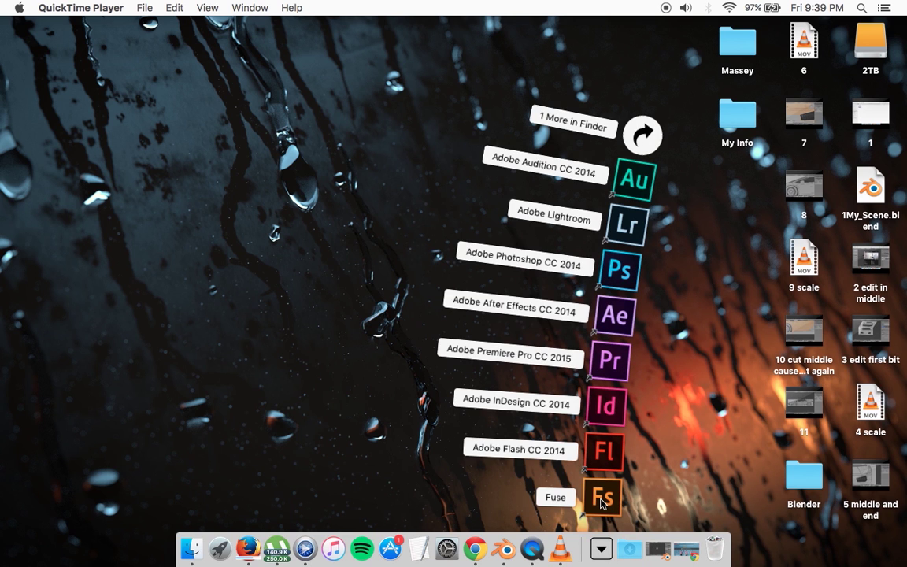
- Launch Fuse, stretch its window to the left screen edge, and browse the head thumbnails
click(601, 500)
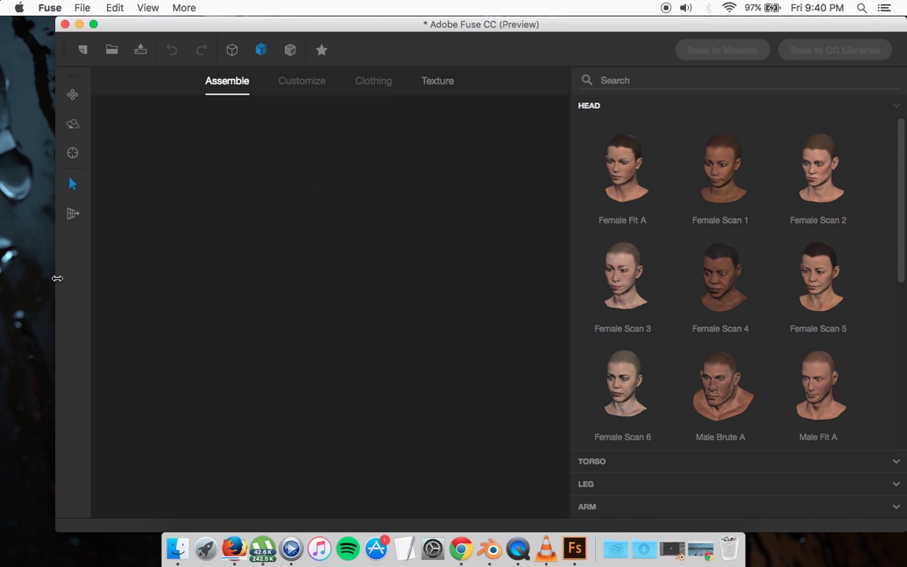
drag(57, 278, 13, 276)
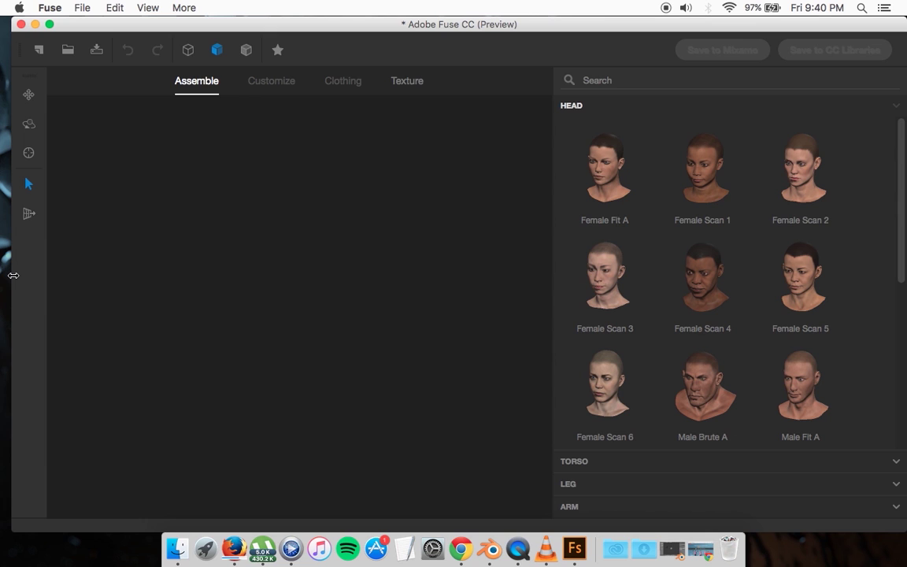
drag(11, 276, 0, 276)
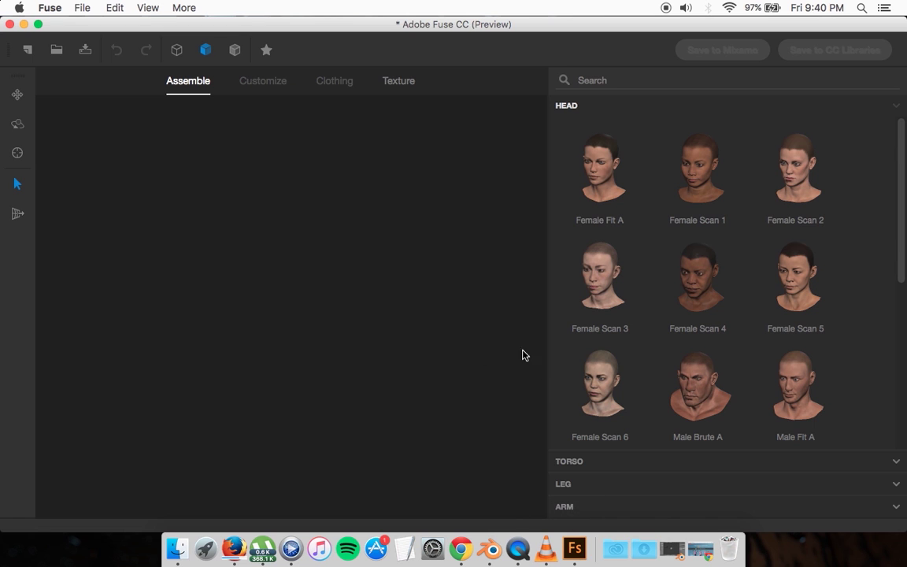
scroll(662, 388, down, 2)
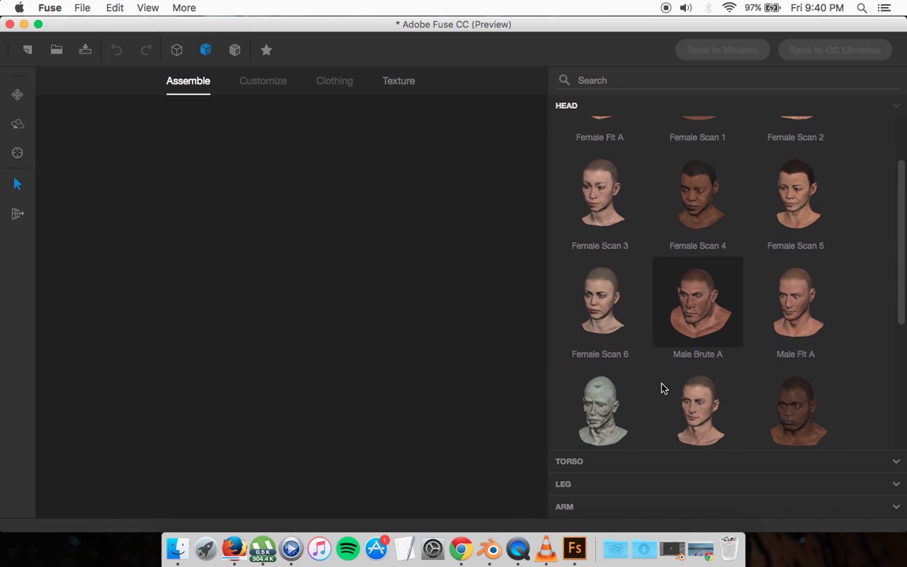
scroll(662, 388, up, 2)
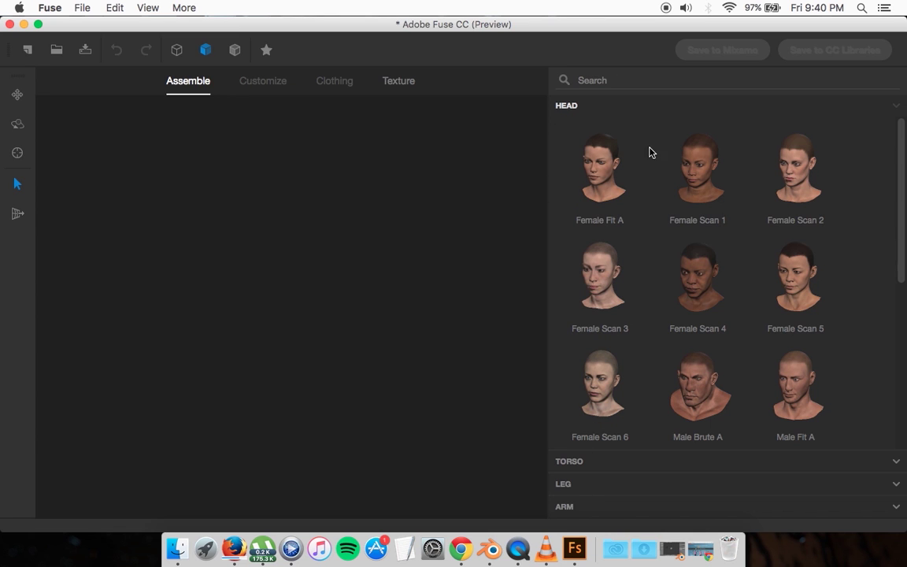
scroll(659, 236, down, 1)
scroll(660, 236, up, 1)
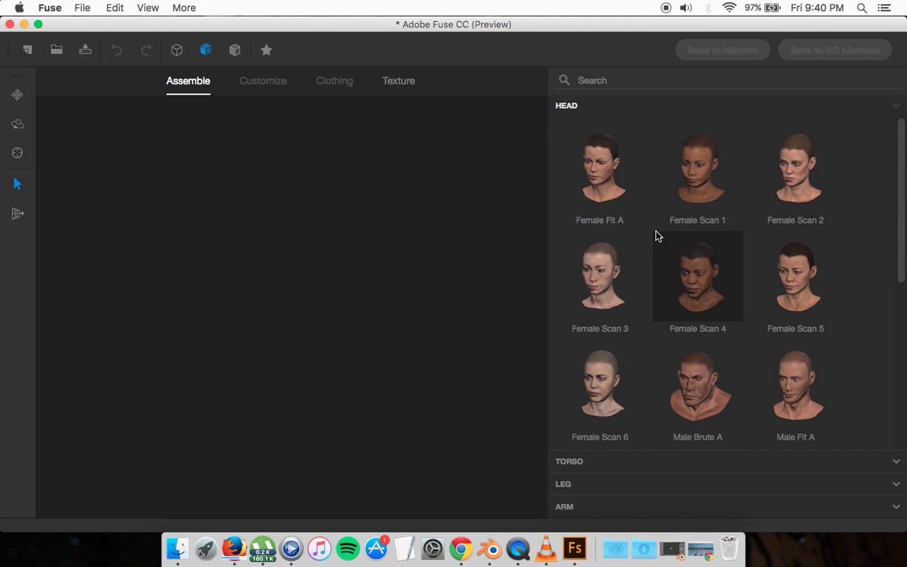
- Place the Female Fit A head and drag its inner brows upward
click(603, 160)
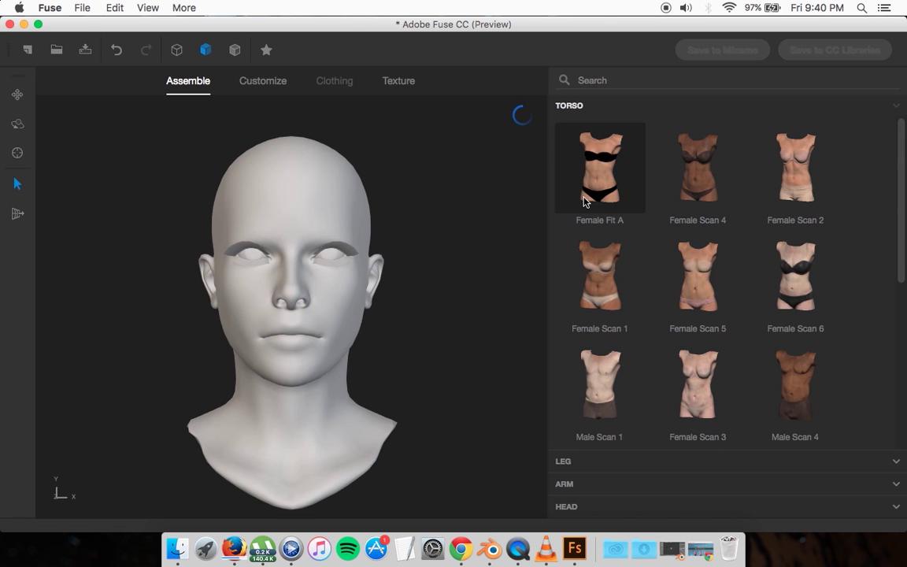
mouse_move(425, 315)
mouse_down()
mouse_move(490, 296)
mouse_move(397, 331)
mouse_move(404, 307)
mouse_up()
click(262, 312)
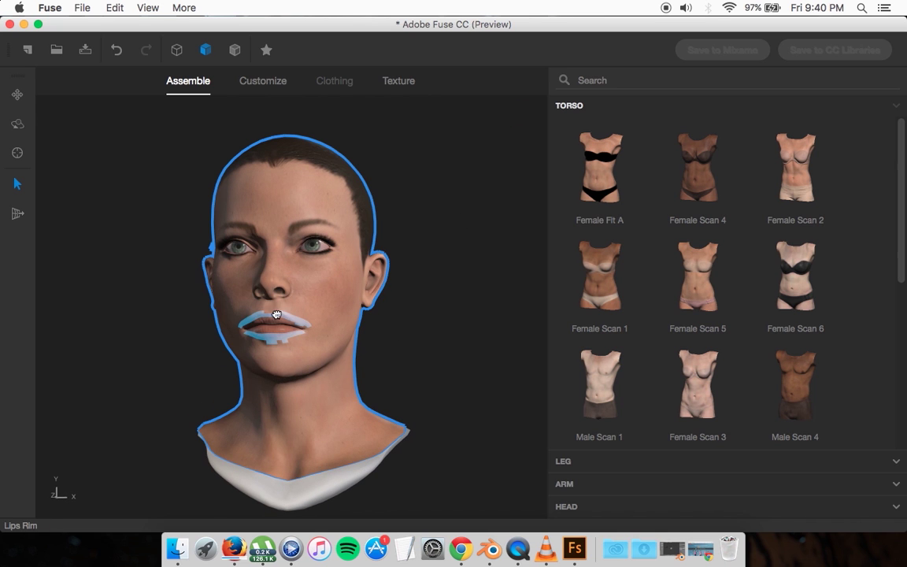
drag(475, 320, 490, 334)
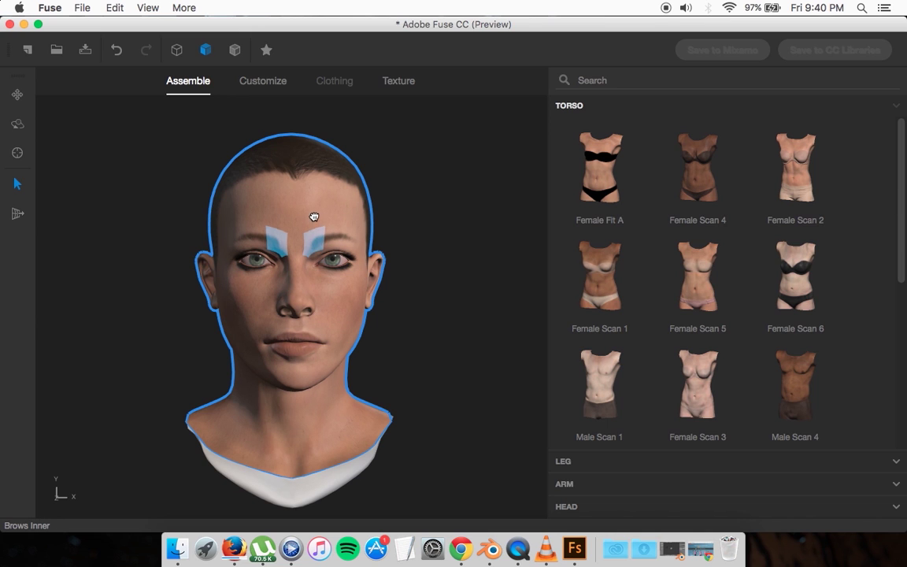
drag(310, 203, 313, 227)
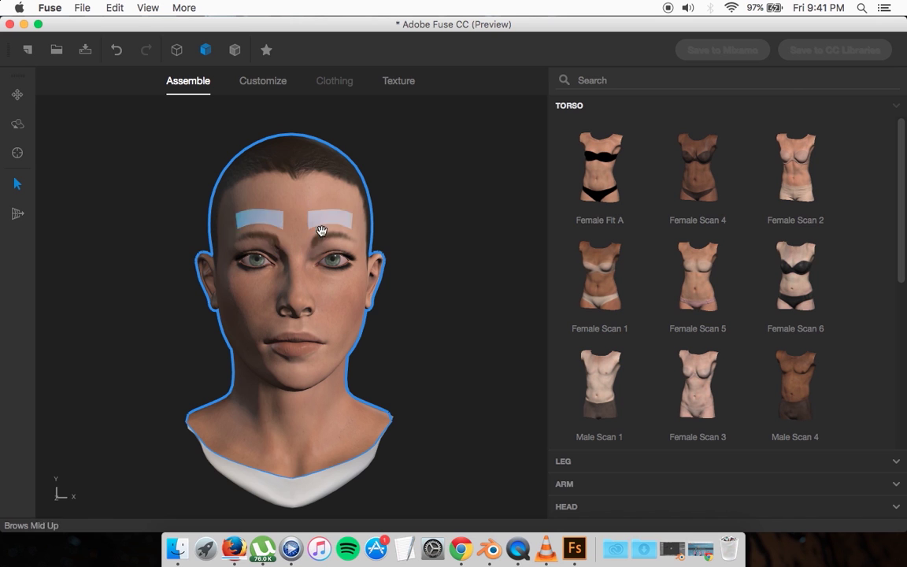
mouse_move(469, 305)
mouse_down()
mouse_move(284, 324)
mouse_move(454, 312)
mouse_up()
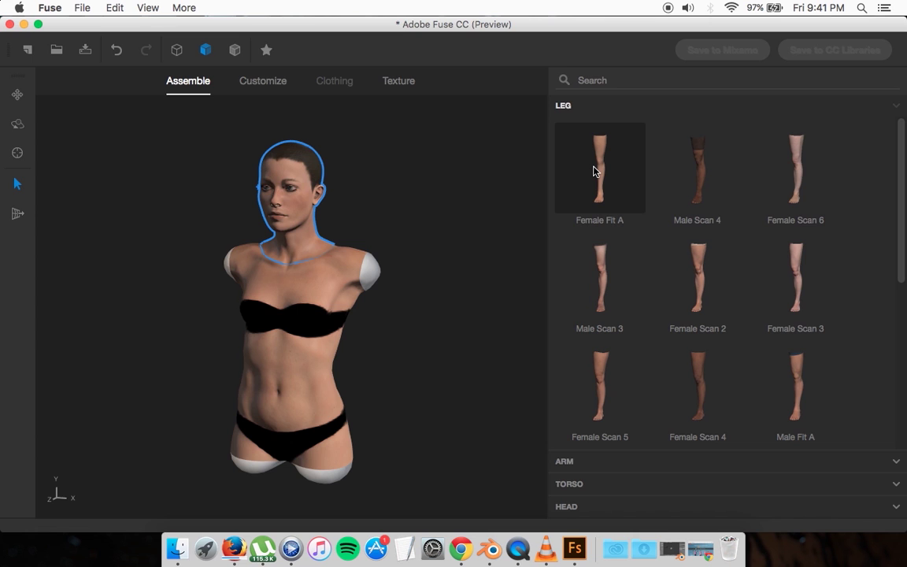
- Attach a torso, legs and Female Fit A arms to the head
click(682, 293)
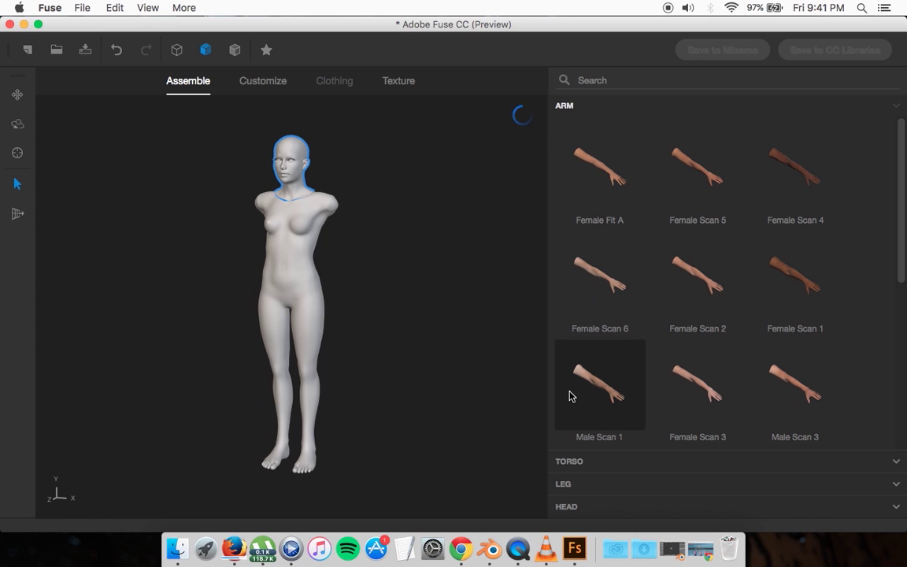
click(577, 467)
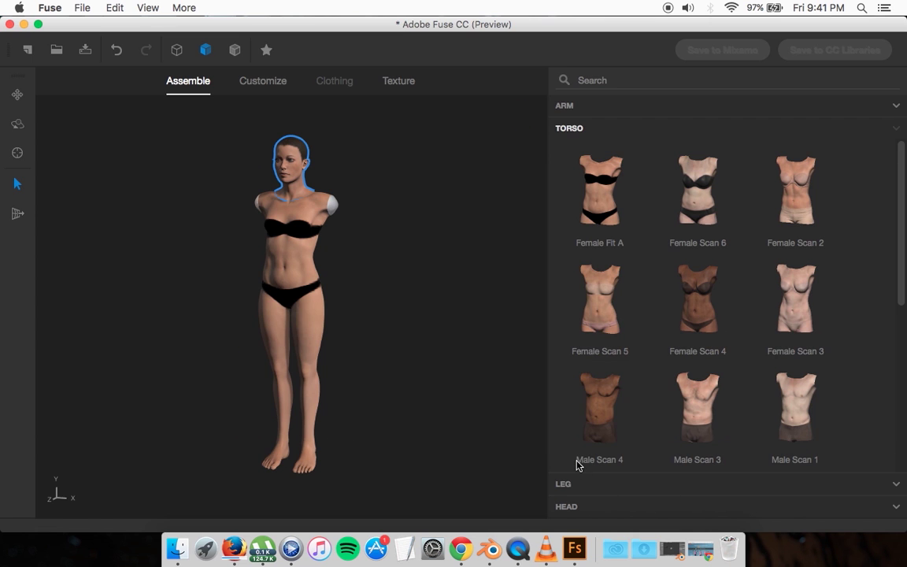
click(565, 483)
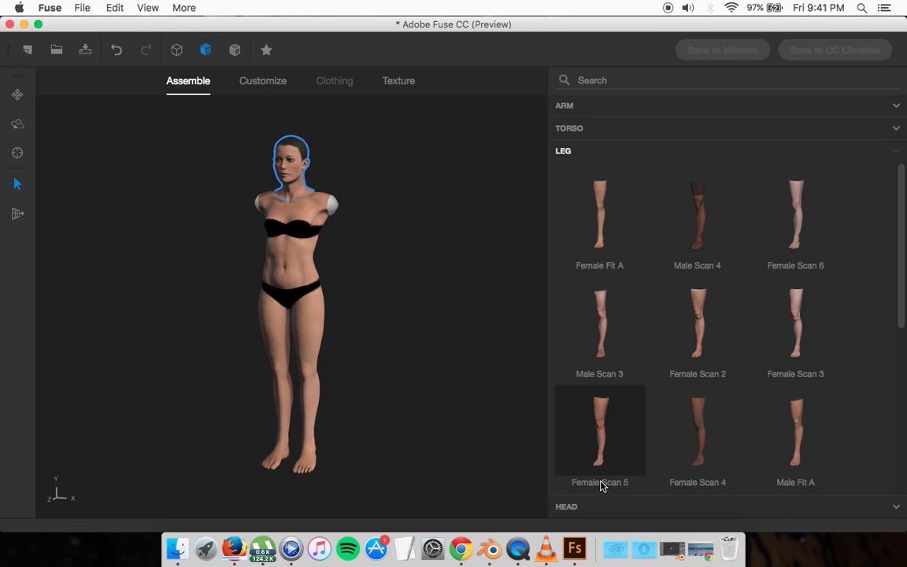
click(586, 106)
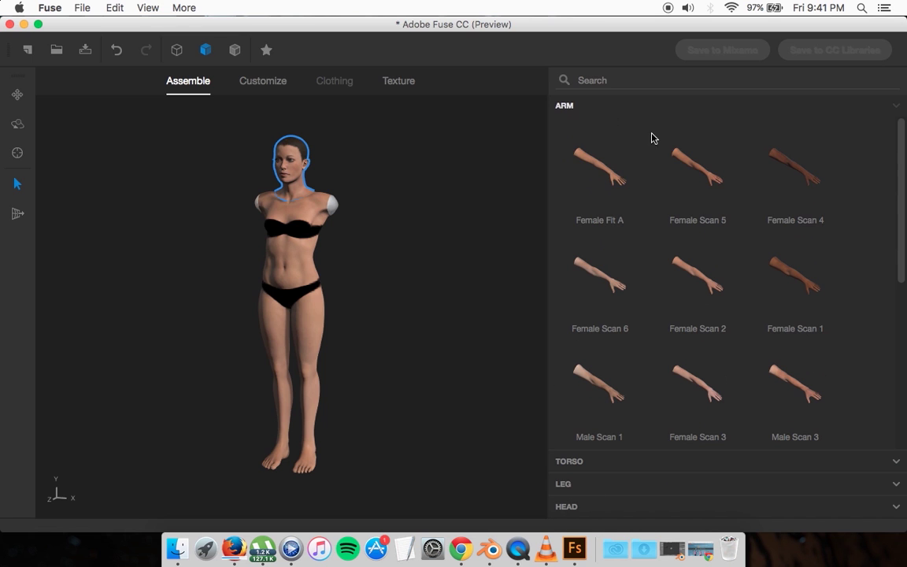
click(608, 174)
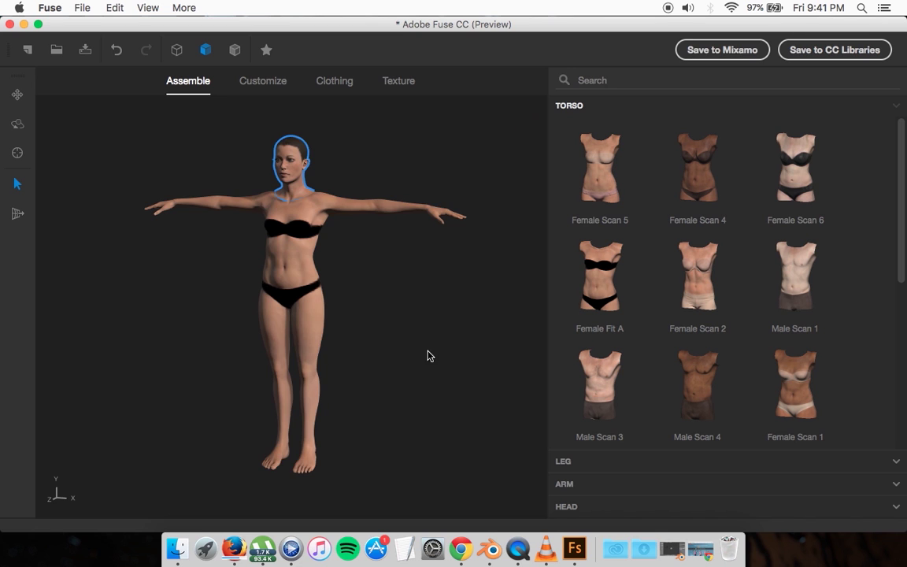
mouse_move(417, 365)
mouse_down()
mouse_move(106, 375)
mouse_move(181, 333)
mouse_move(293, 310)
mouse_move(387, 340)
mouse_move(254, 288)
mouse_move(318, 254)
mouse_move(429, 397)
mouse_move(399, 288)
mouse_up()
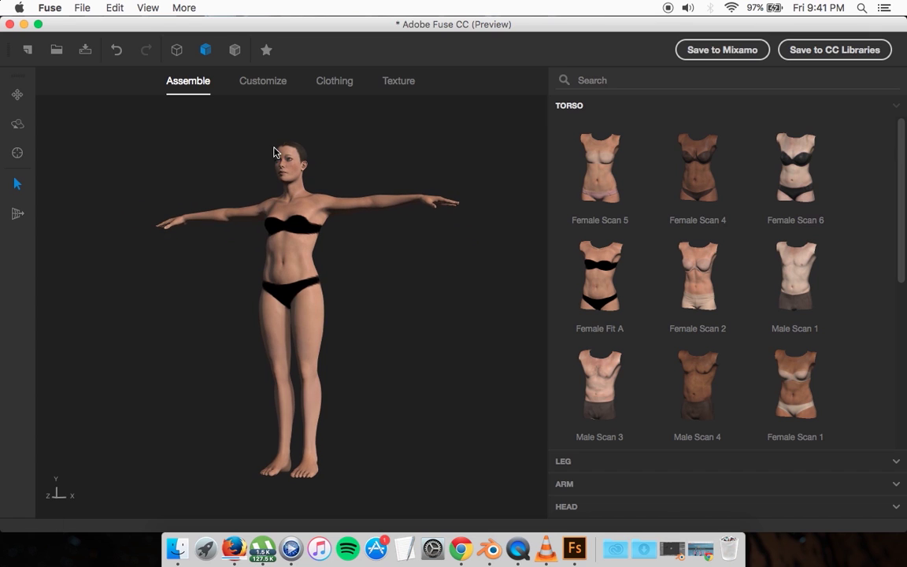
- Open the Customize tab and bring up the arm shape settings
click(260, 82)
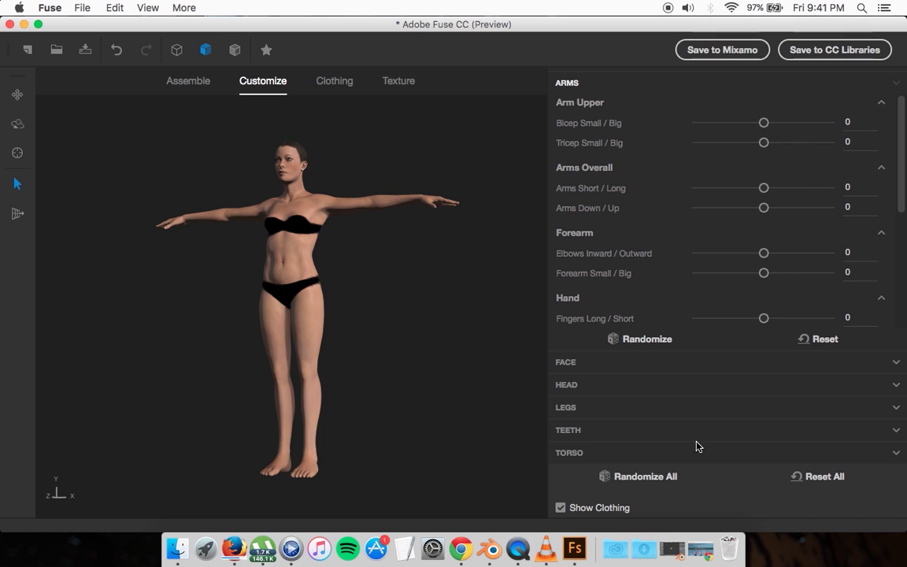
scroll(902, 193, down, 5)
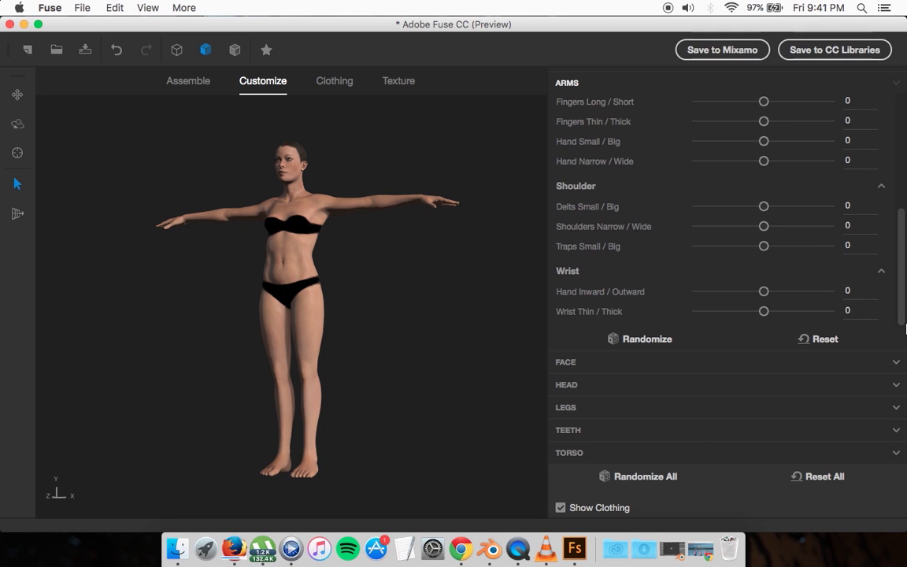
scroll(891, 118, up, 5)
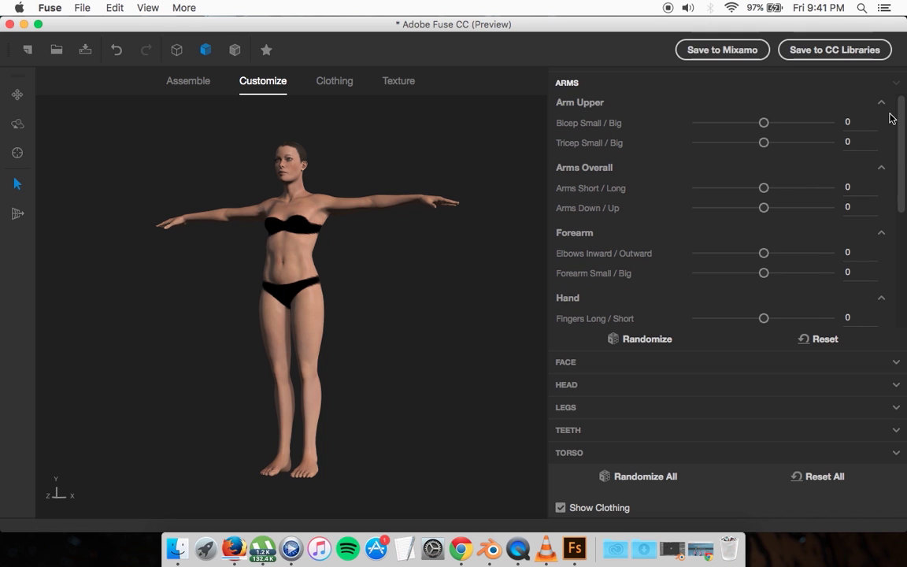
click(574, 361)
click(567, 385)
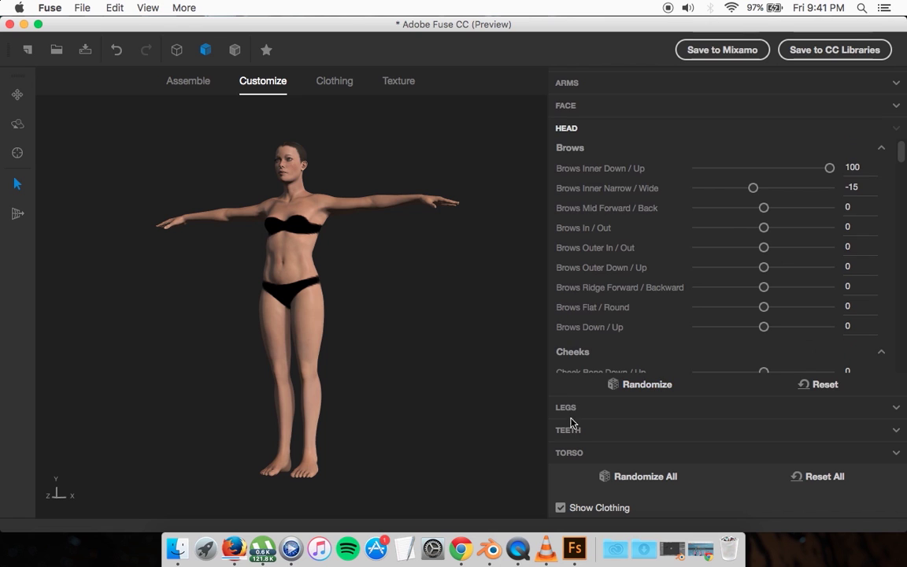
click(568, 85)
mouse_move(453, 270)
mouse_down()
mouse_move(492, 297)
mouse_move(507, 359)
mouse_move(491, 296)
mouse_up()
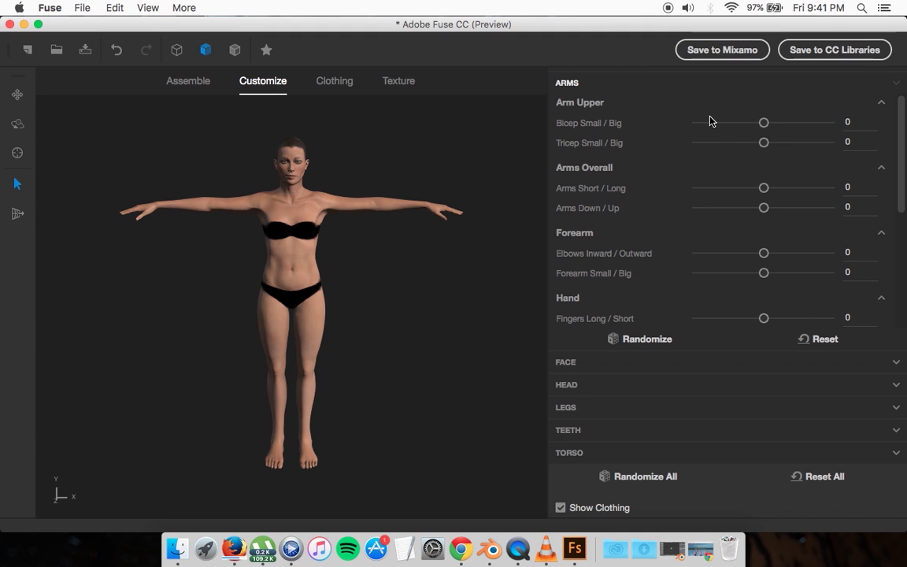
- Enlarge the biceps slightly and shorten the arms a little
mouse_move(763, 131)
mouse_down()
mouse_move(841, 131)
mouse_move(710, 123)
mouse_move(820, 128)
mouse_move(780, 126)
mouse_up()
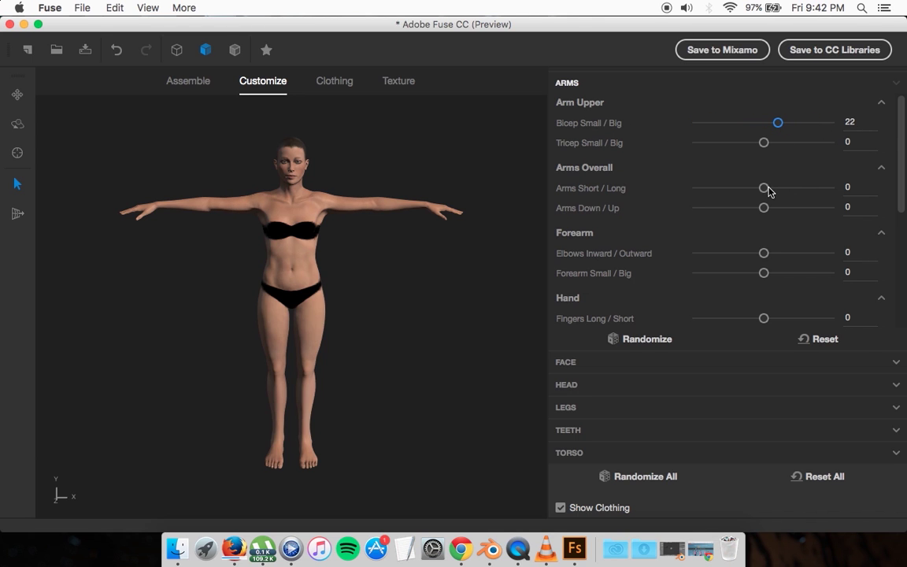
mouse_move(764, 188)
mouse_down()
mouse_move(826, 189)
mouse_move(755, 197)
mouse_move(766, 197)
mouse_up()
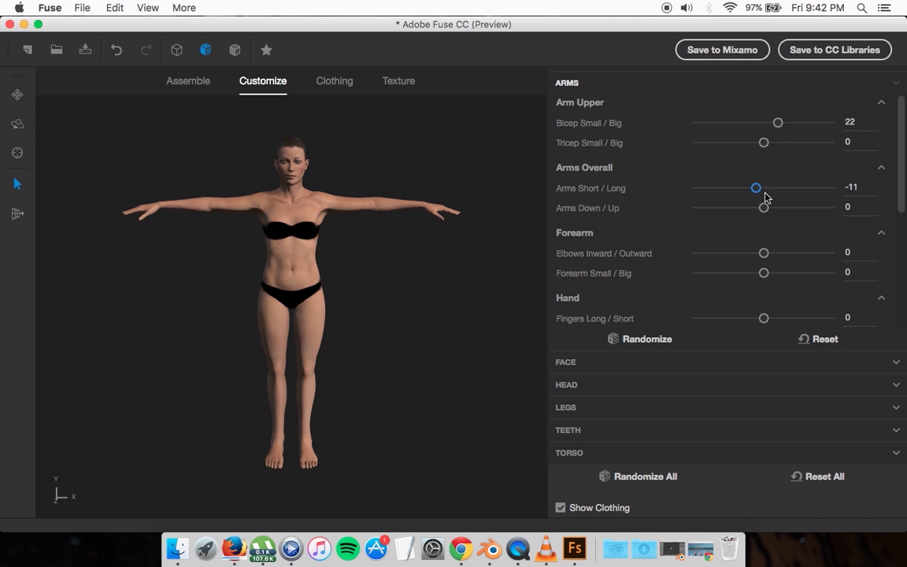
drag(903, 204, 903, 315)
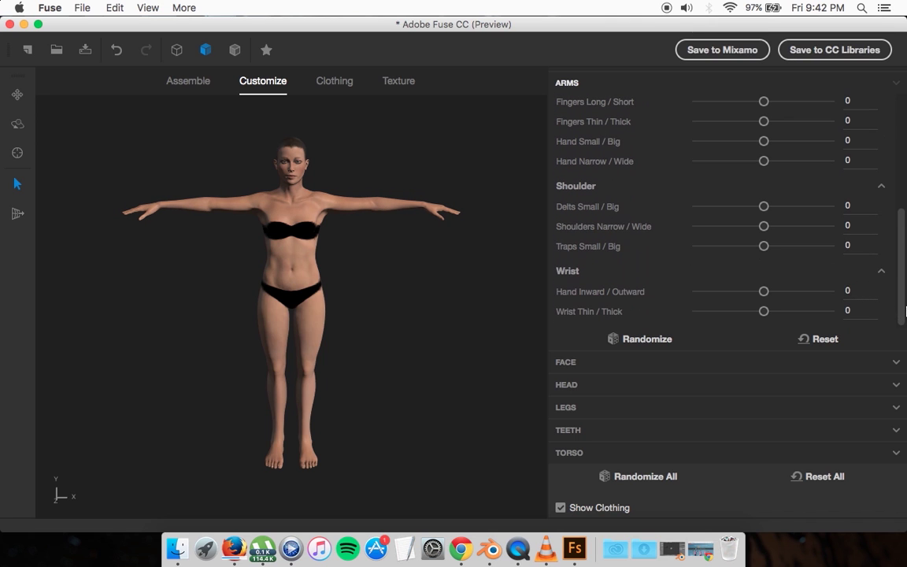
mouse_move(365, 291)
mouse_down()
mouse_move(387, 344)
mouse_move(294, 329)
mouse_move(376, 324)
mouse_up()
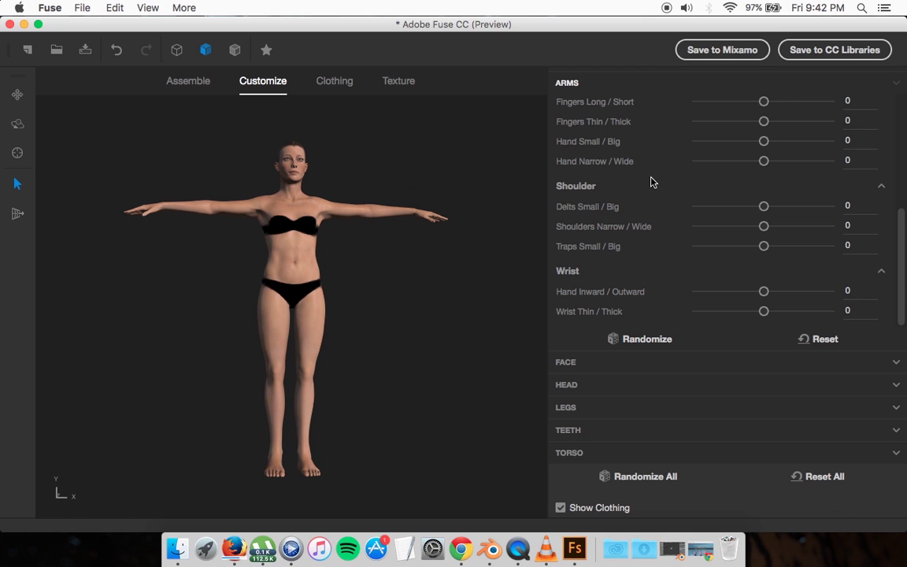
drag(429, 312, 361, 322)
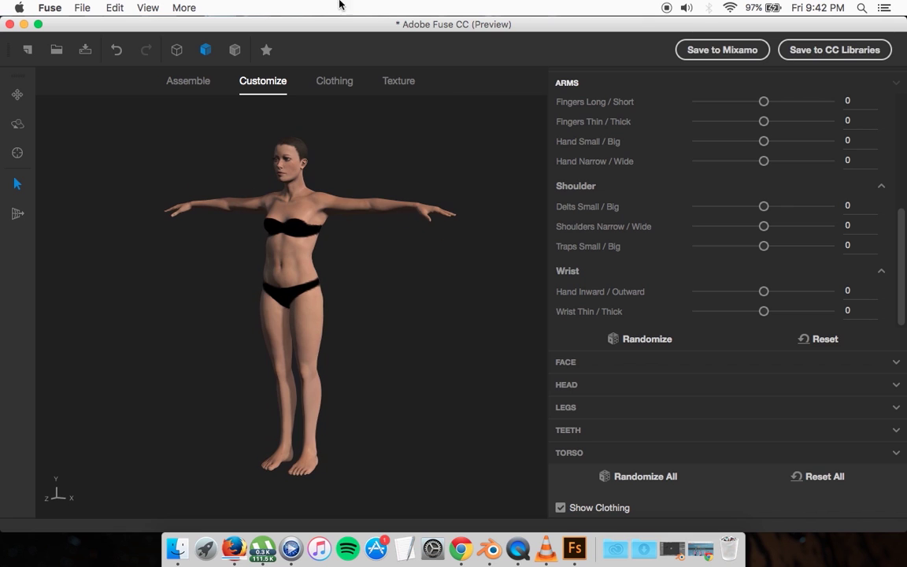
- Put the dark 3Quarter Sleeve Tee from the Tops list on the character
click(311, 79)
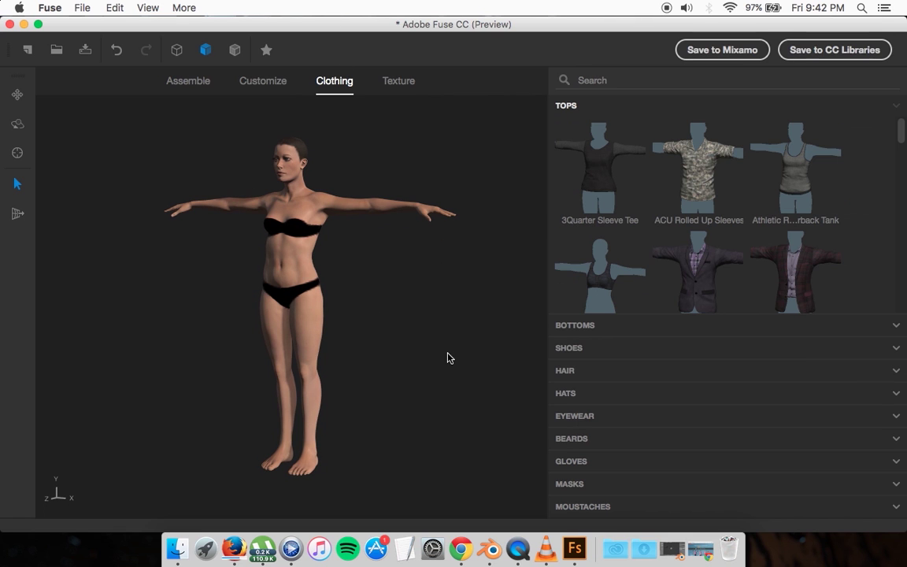
scroll(698, 264, down, 3)
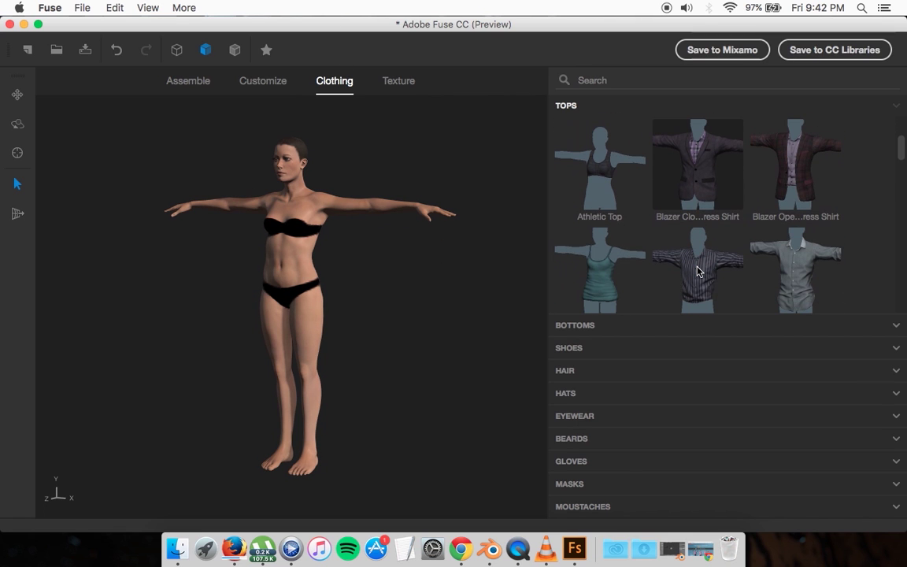
scroll(698, 272, down, 3)
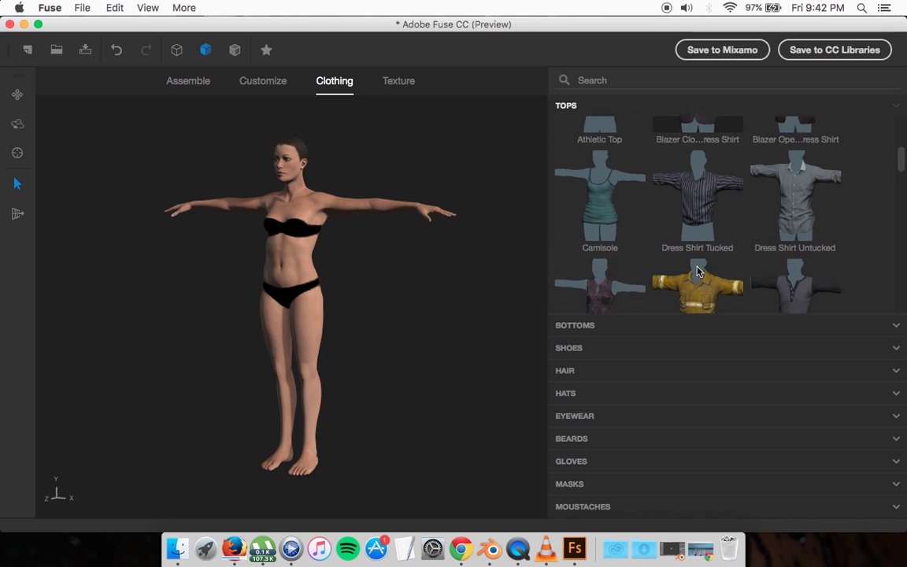
scroll(698, 271, down, 3)
scroll(698, 272, down, 3)
scroll(698, 271, down, 2)
scroll(698, 272, down, 5)
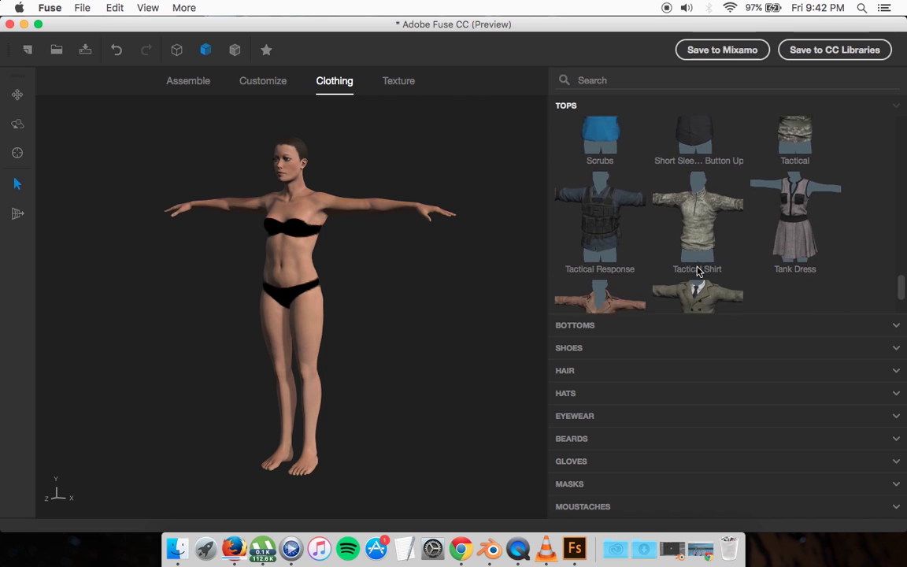
scroll(698, 271, down, 2)
scroll(697, 272, down, 2)
scroll(698, 271, up, 5)
scroll(698, 272, up, 10)
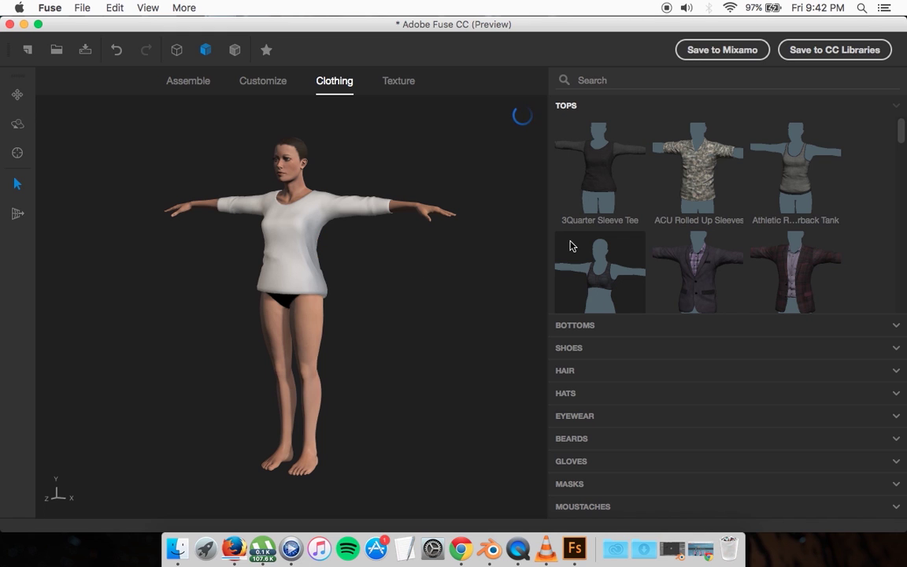
- Add dark blue Bootcut Pant jeans from Bottoms and check their fit
click(569, 323)
scroll(607, 288, down, 1)
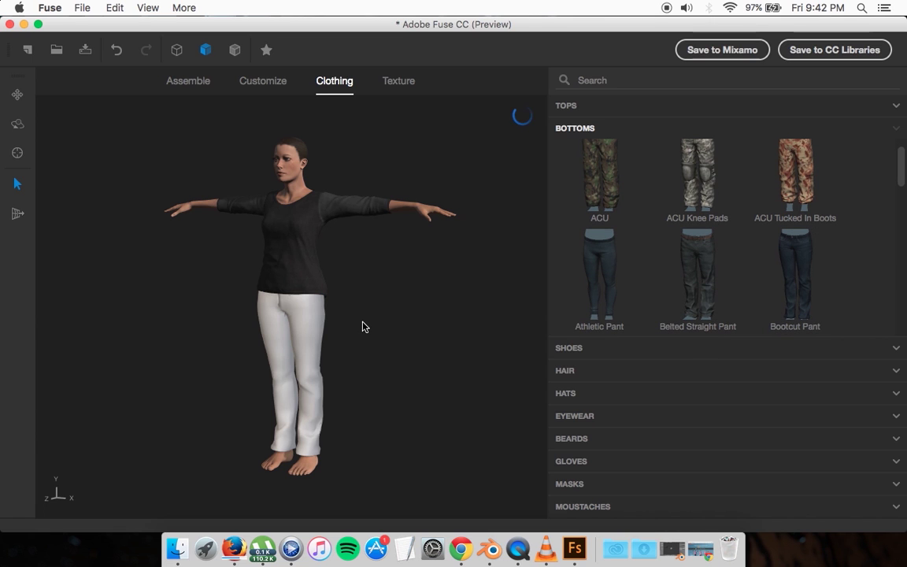
drag(334, 350, 391, 343)
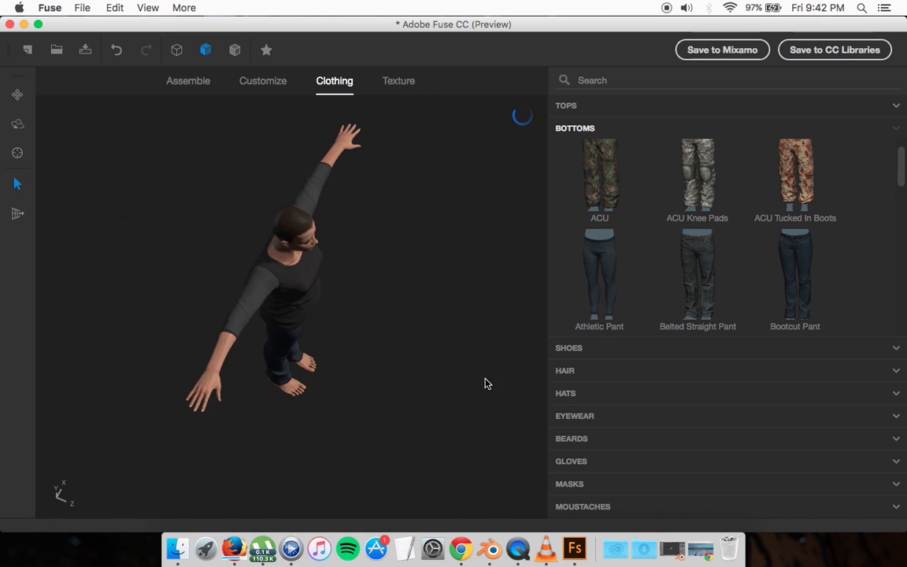
mouse_move(373, 283)
mouse_down()
mouse_move(286, 306)
mouse_move(332, 309)
mouse_up()
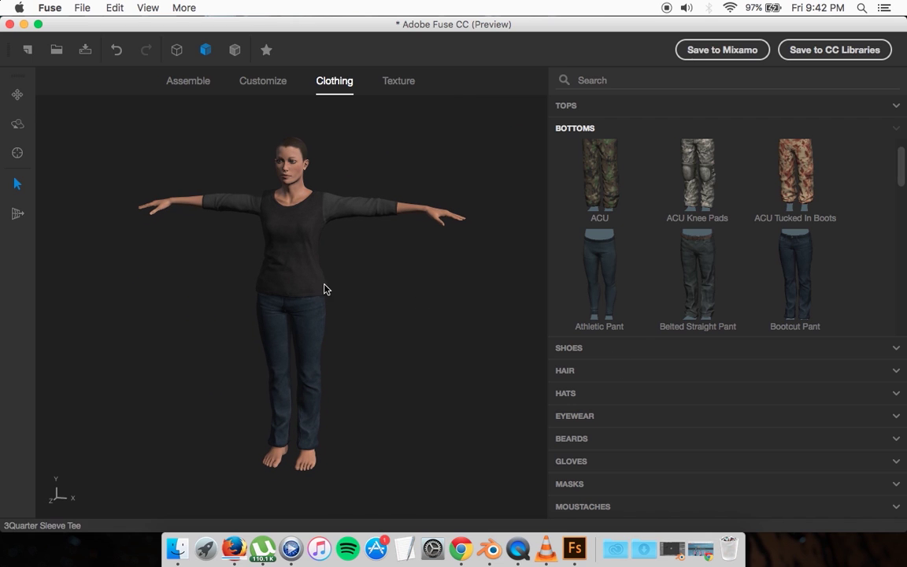
mouse_move(367, 281)
mouse_down()
mouse_move(483, 263)
mouse_move(241, 309)
mouse_move(416, 271)
mouse_move(403, 281)
mouse_up()
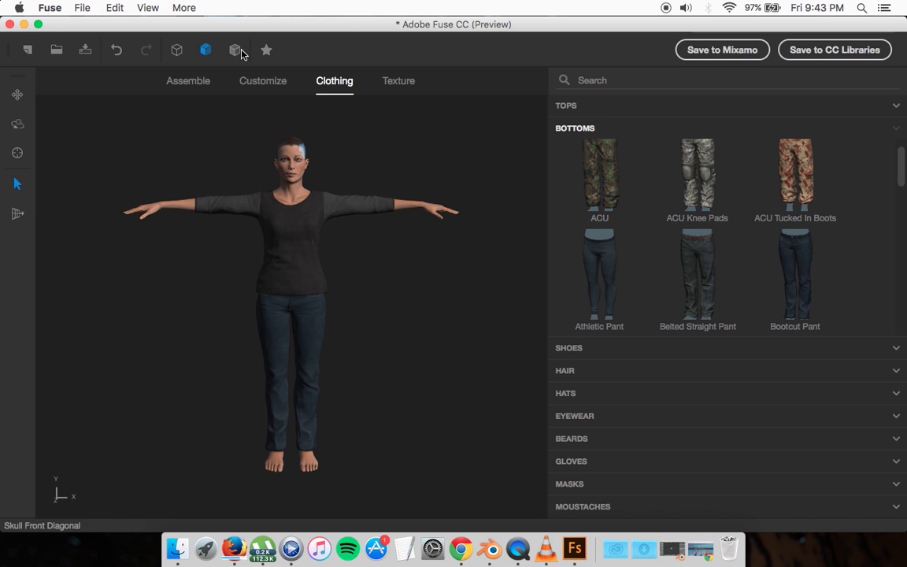
- Export the character as OBJ model test01 to the Desktop
click(83, 7)
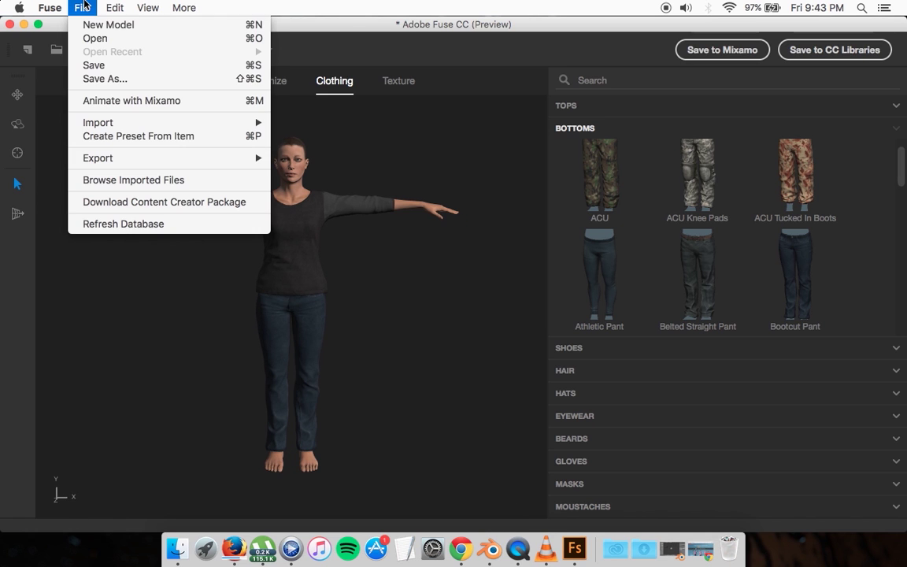
mouse_move(98, 158)
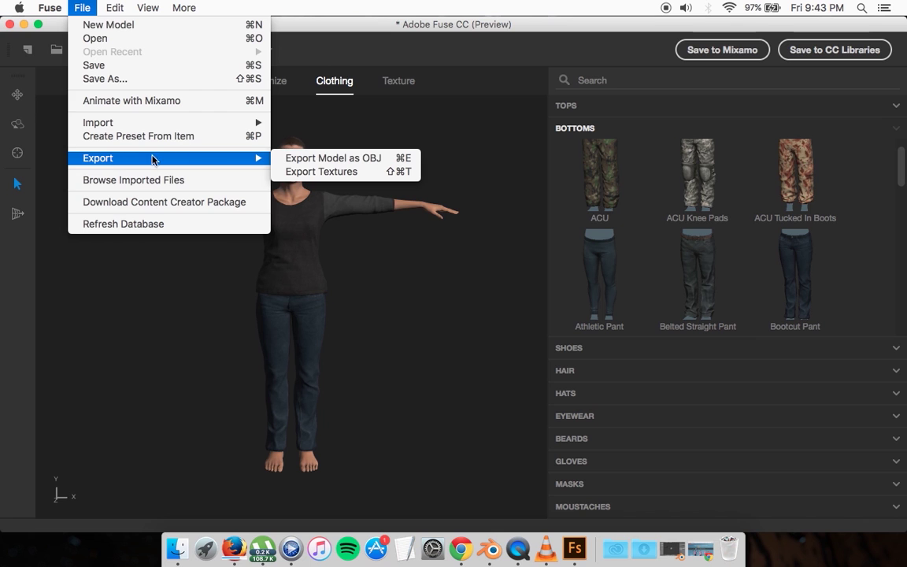
click(380, 159)
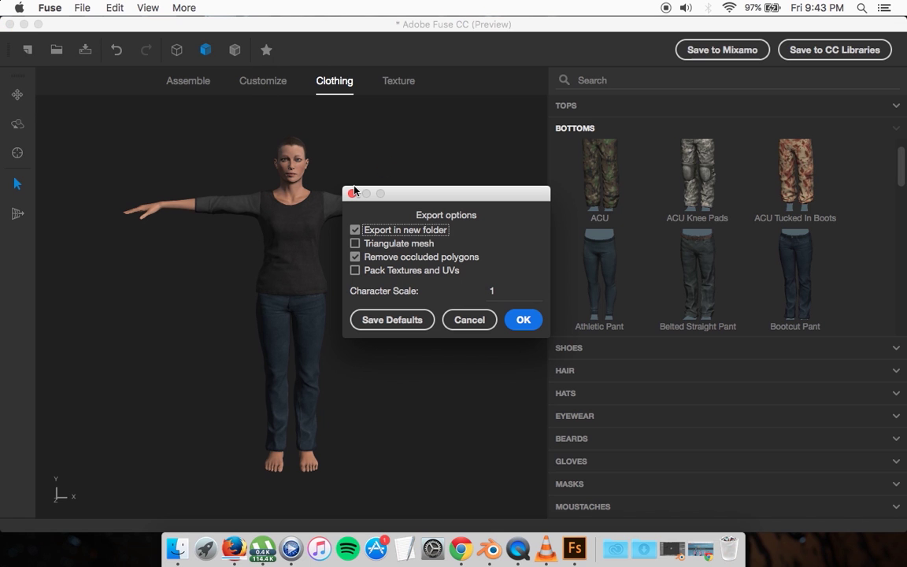
click(521, 319)
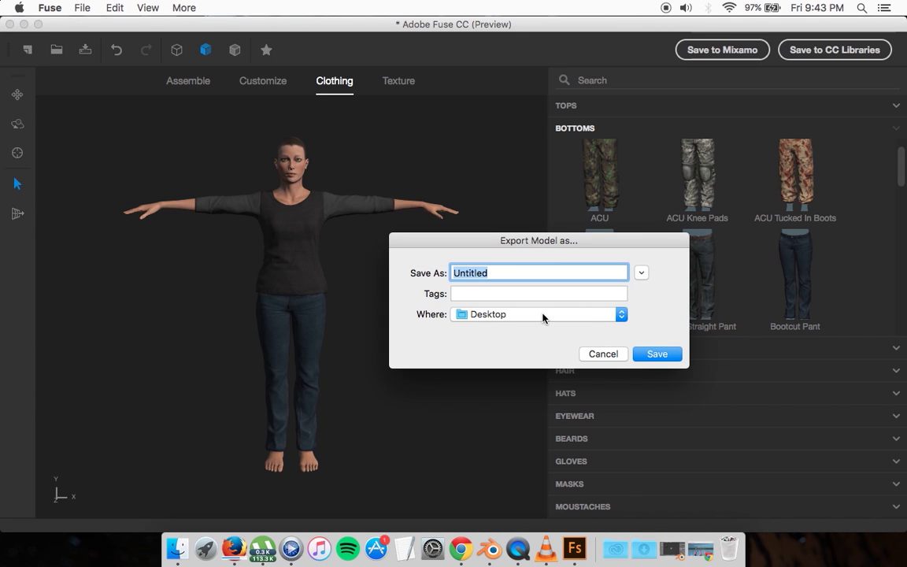
click(543, 317)
click(426, 308)
text(test01)
click(671, 356)
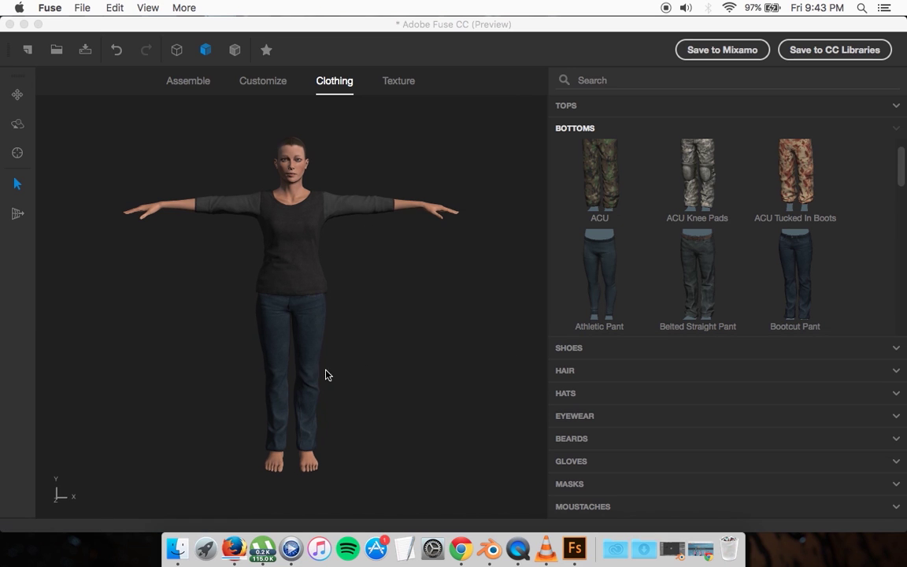
- Switch to Blender and delete the default cube
click(488, 549)
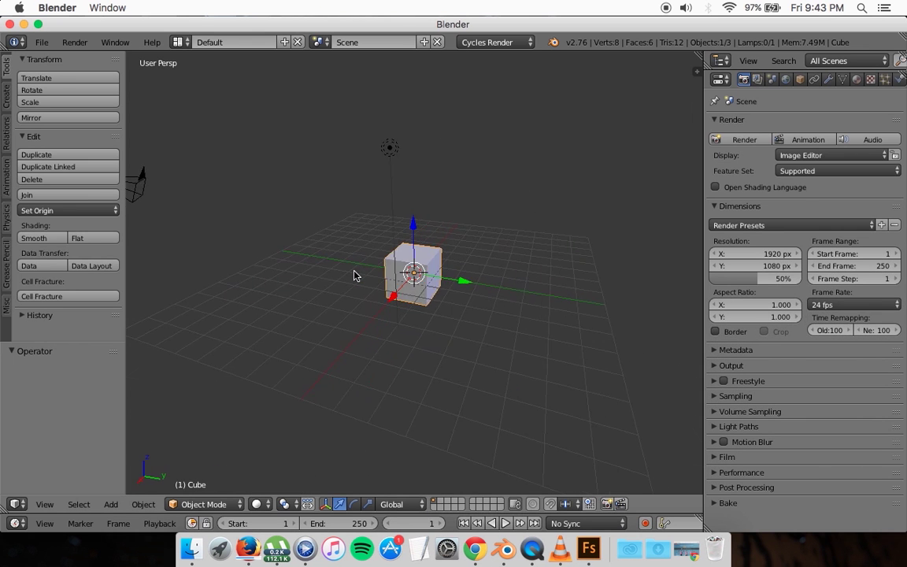
key(x)
click(394, 210)
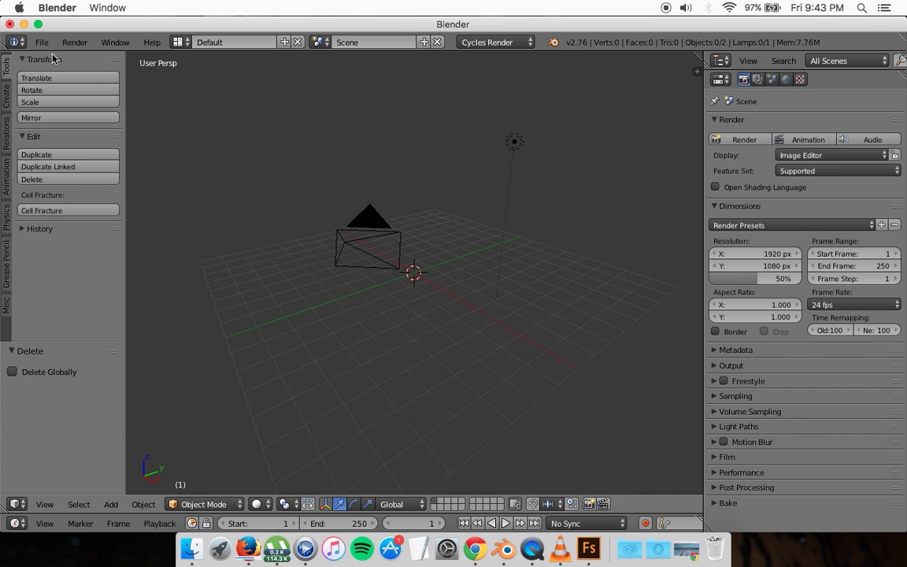
- Import Desktop/test01/test01.obj as a Wavefront OBJ
click(43, 43)
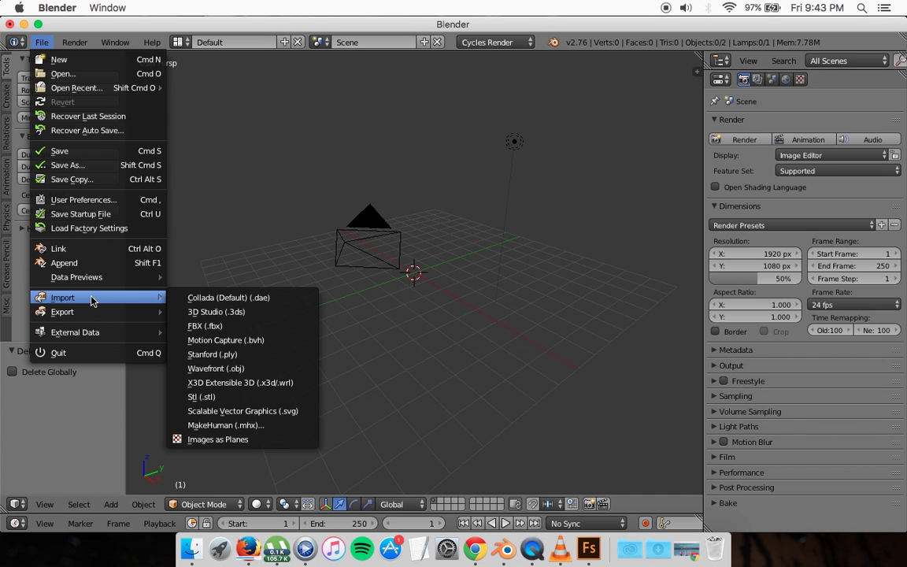
mouse_move(63, 298)
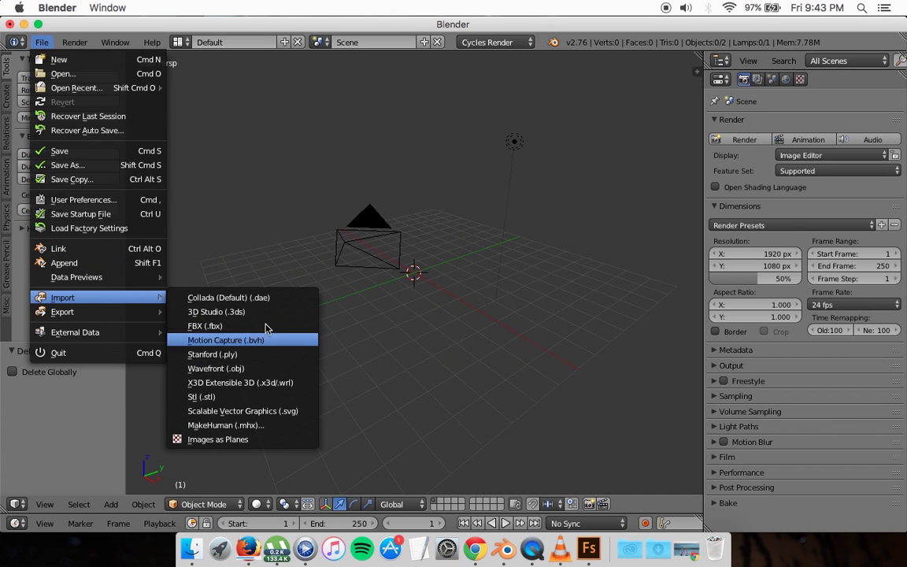
click(260, 369)
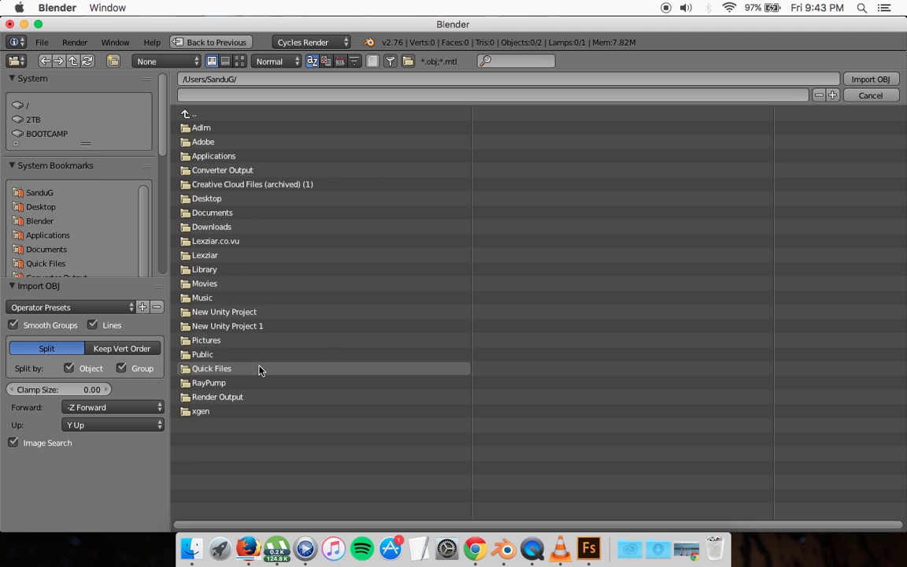
click(30, 208)
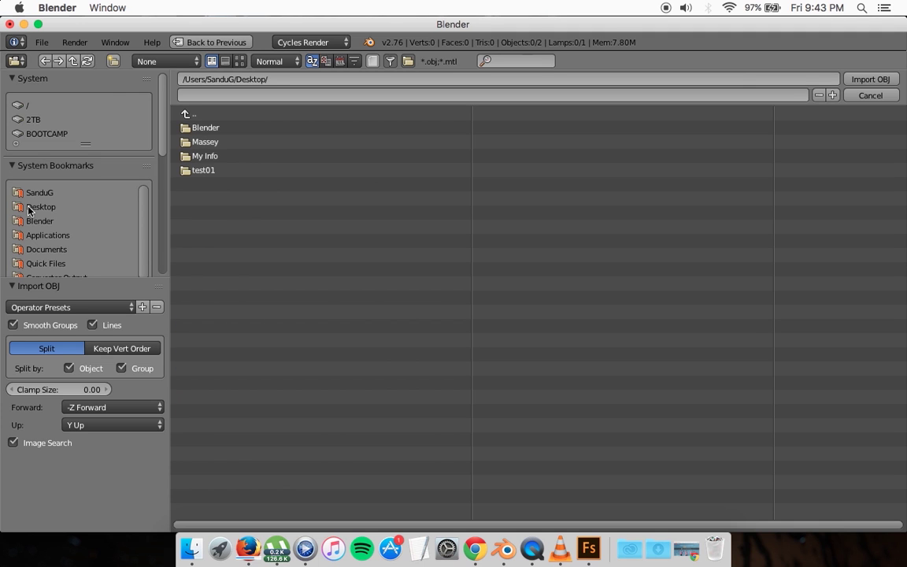
click(229, 172)
click(222, 148)
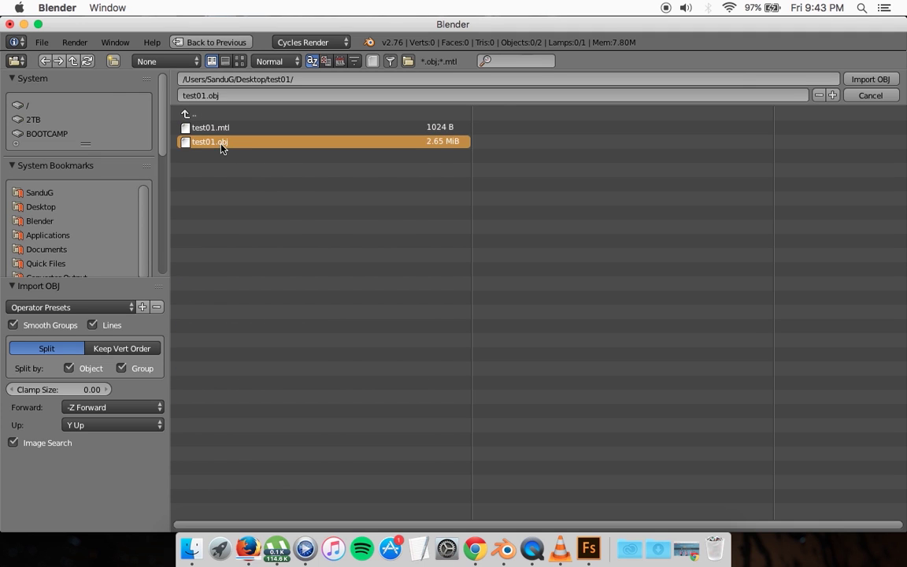
click(866, 78)
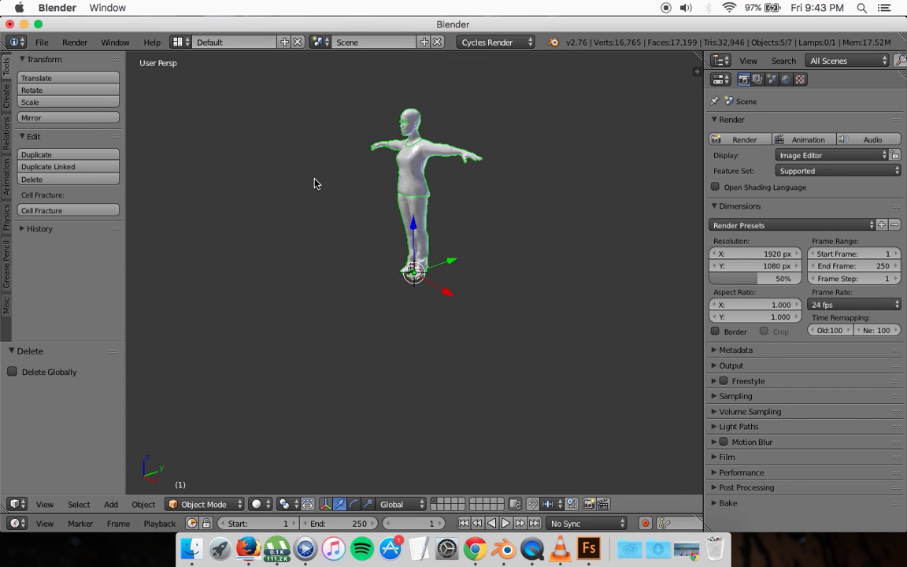
scroll(314, 184, up, 5)
scroll(315, 183, left, 3)
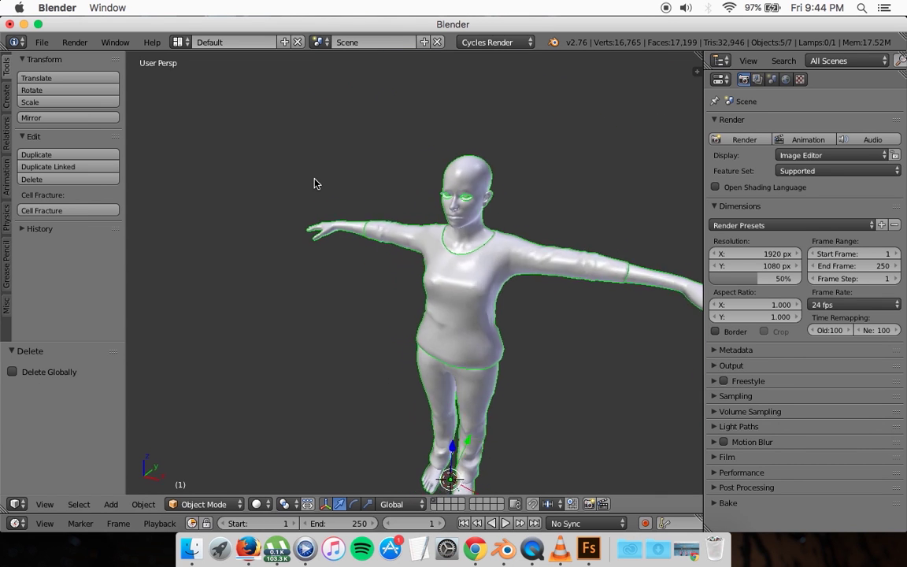
scroll(314, 184, left, 5)
scroll(516, 197, down, 2)
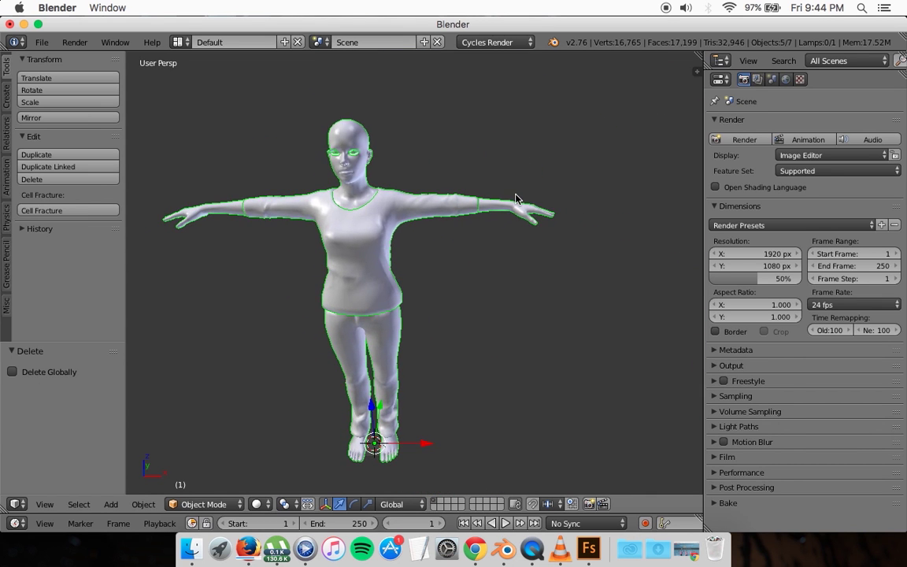
scroll(519, 216, up, 2)
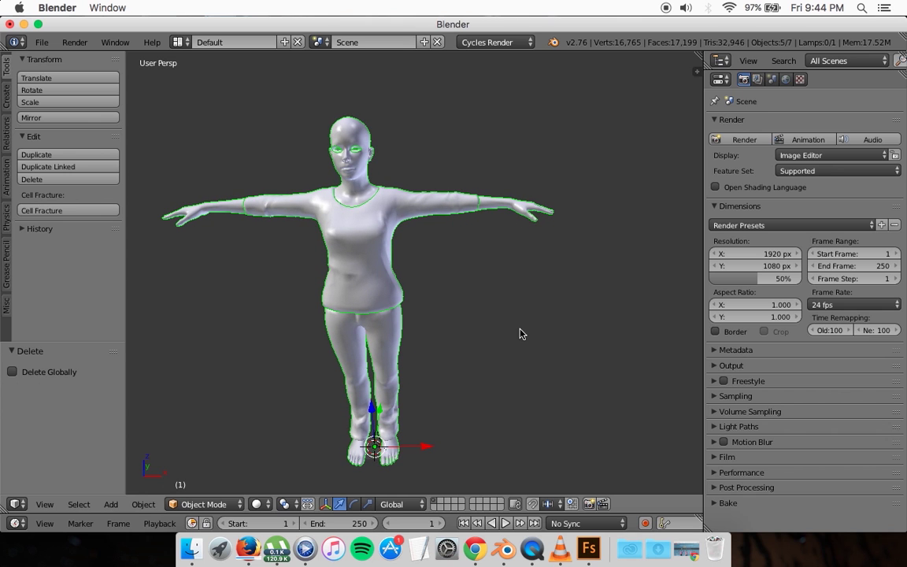
- Export the character's textures from Fuse with character prefix 'test_texture'
click(589, 549)
click(80, 8)
mouse_move(98, 159)
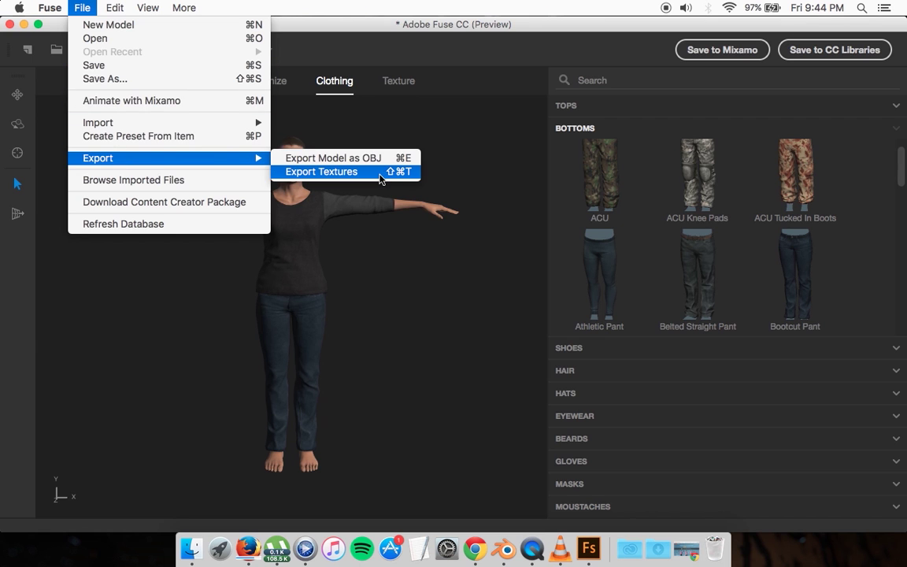
click(380, 172)
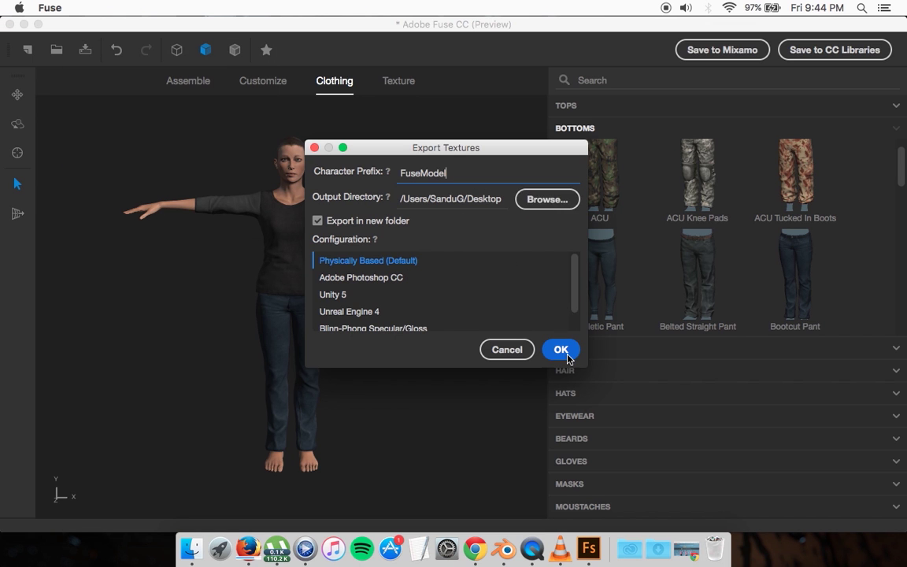
drag(453, 169, 397, 171)
text(tes)
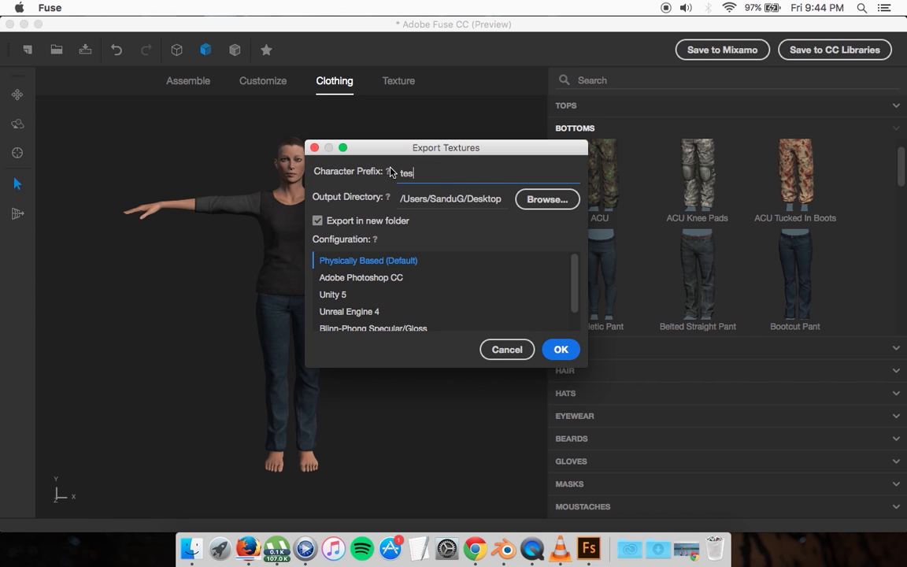
text(t_)
text(textu)
text(re)
click(561, 349)
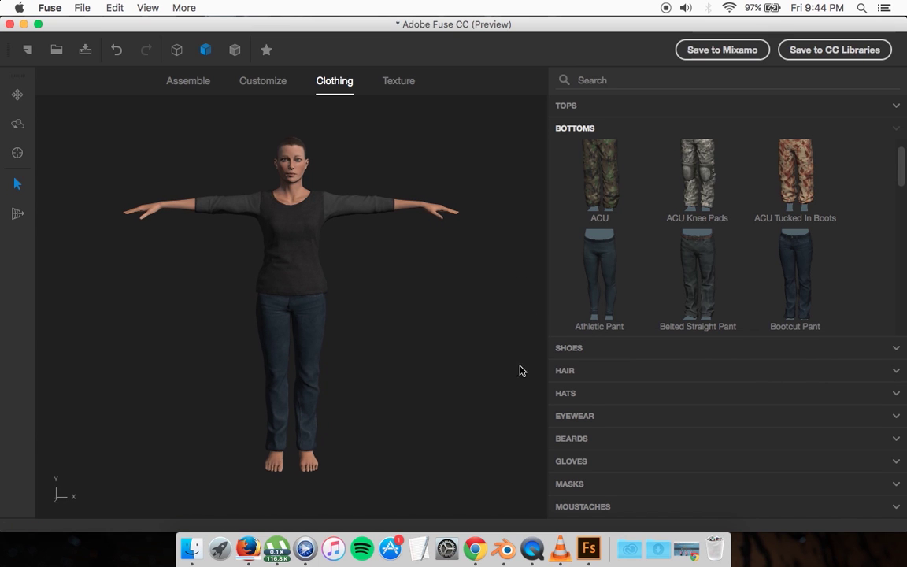
- Back in Blender, select the imported character's Body mesh
click(505, 549)
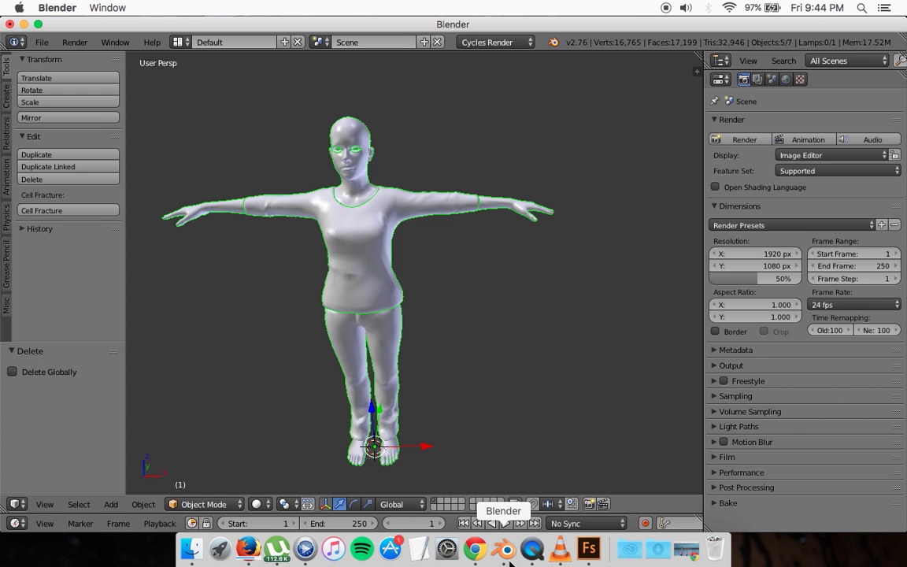
scroll(463, 311, right, 5)
scroll(463, 312, left, 4)
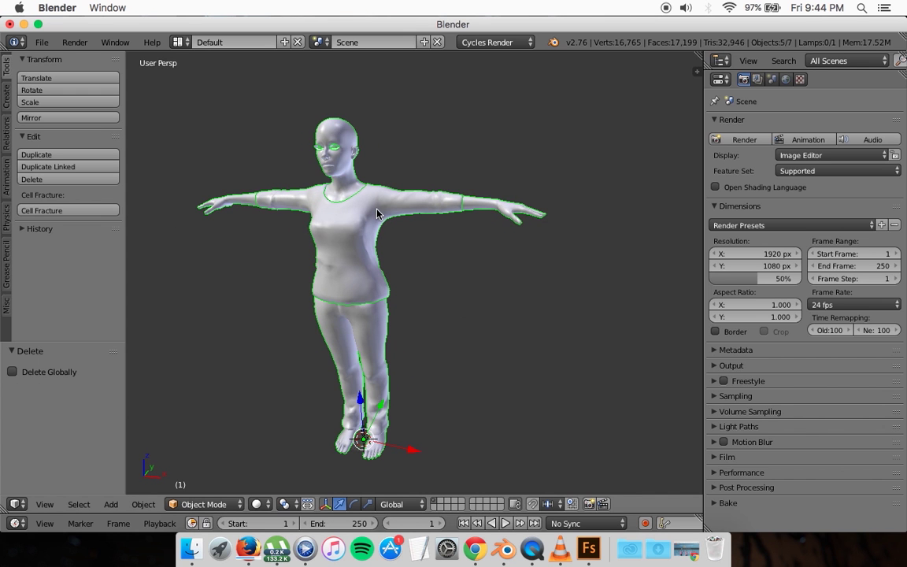
right_click(345, 136)
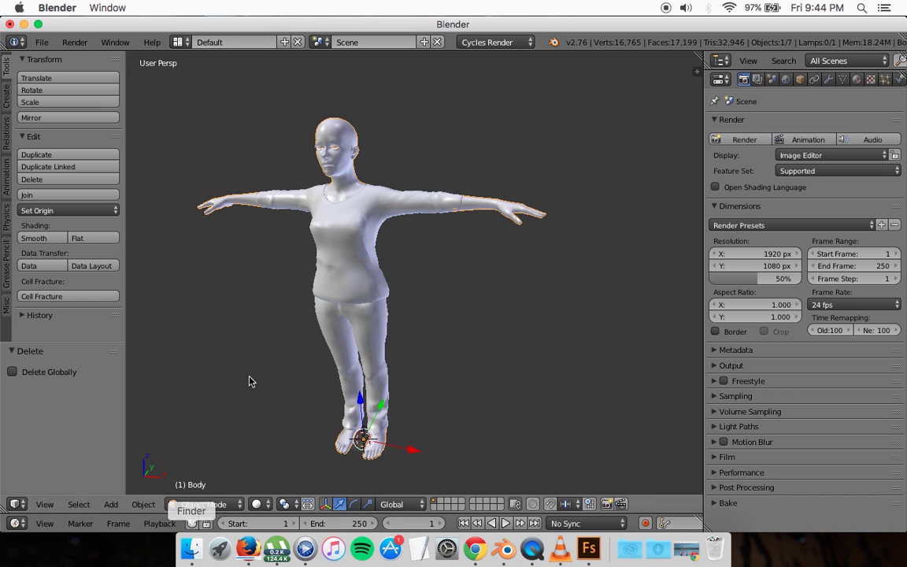
click(190, 552)
- Open the test_texture folder on the Desktop and select its first PNG
click(54, 93)
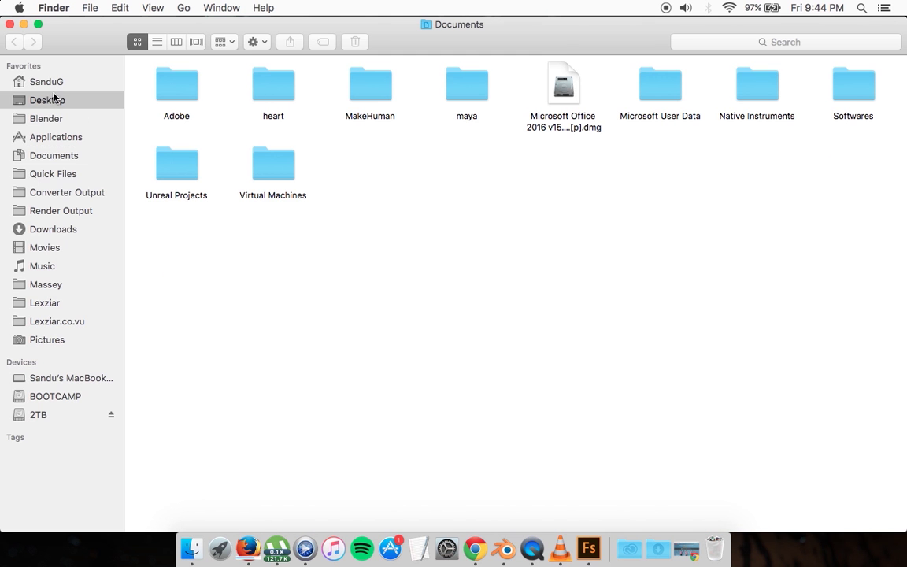
double_click(855, 162)
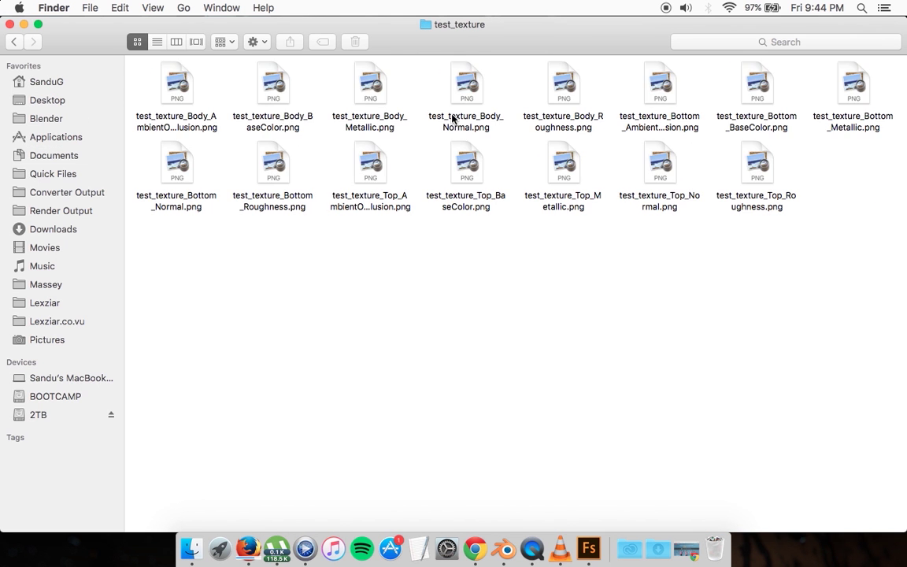
click(178, 86)
- Quick Look through the Body, Bottom and Top texture maps, then close the preview
key(space)
key(Right)
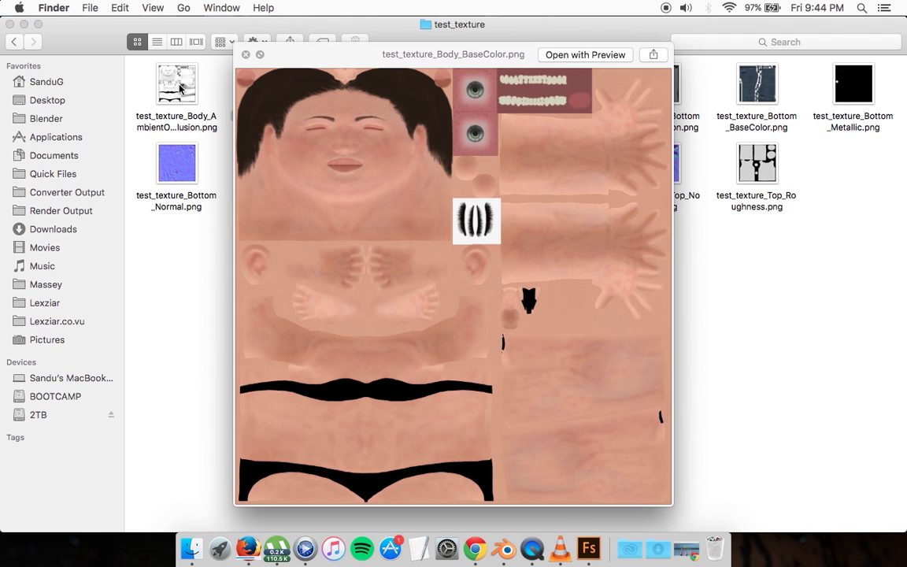
key(Right)
key(Right)
key(Right)
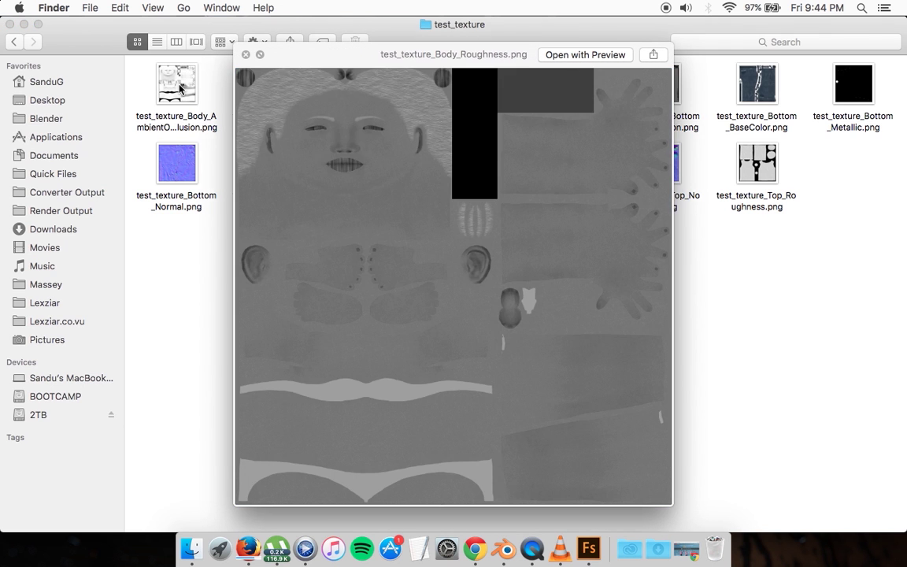
key(Right)
key(Right)
key(Down)
key(Left)
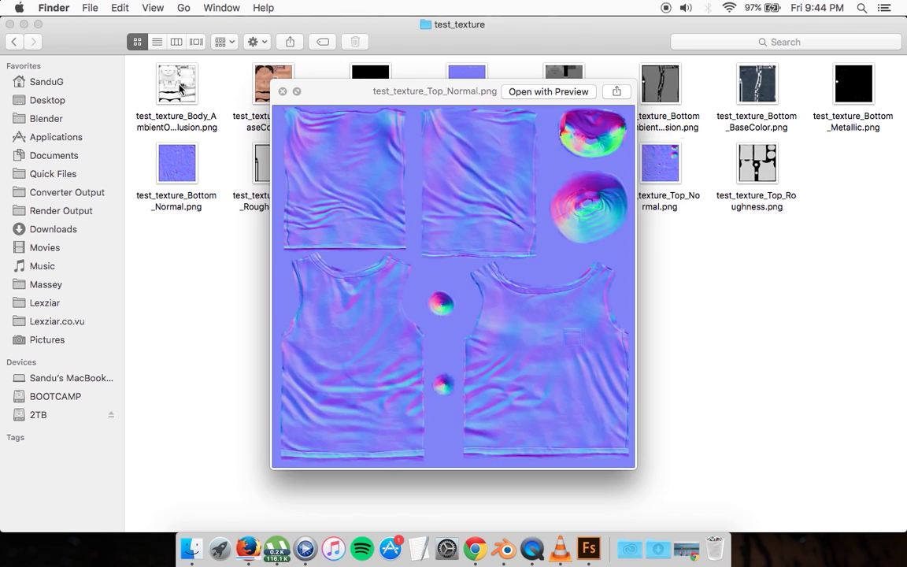
key(Left)
key(Left)
key(Left)
key(Up)
key(space)
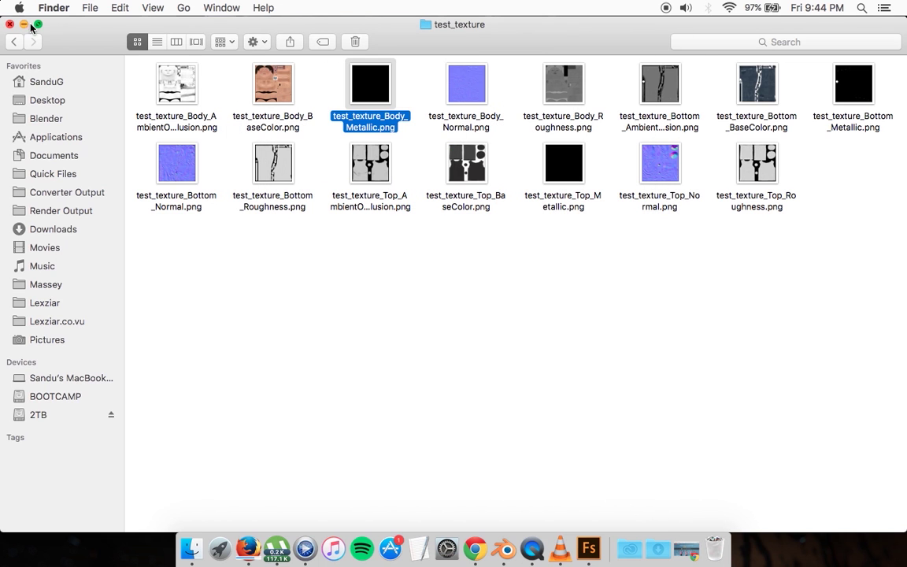
- Switch the Body material to nodes with an Image Texture driving its colour
click(9, 25)
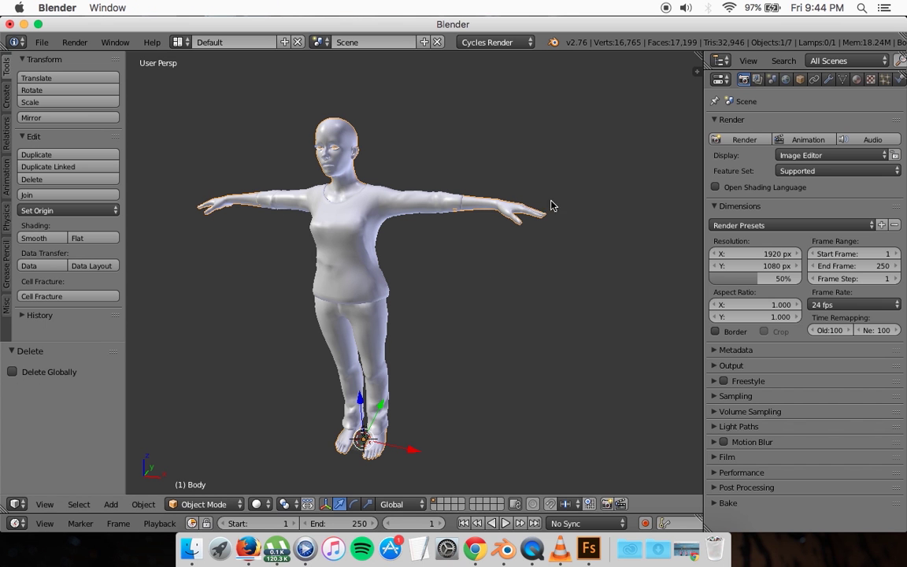
middle_drag(328, 153, 347, 157)
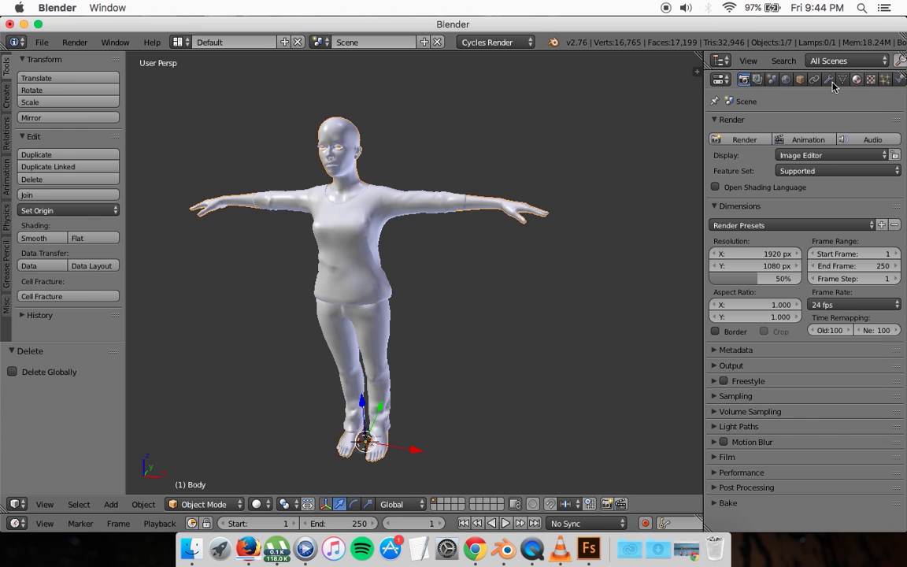
click(857, 79)
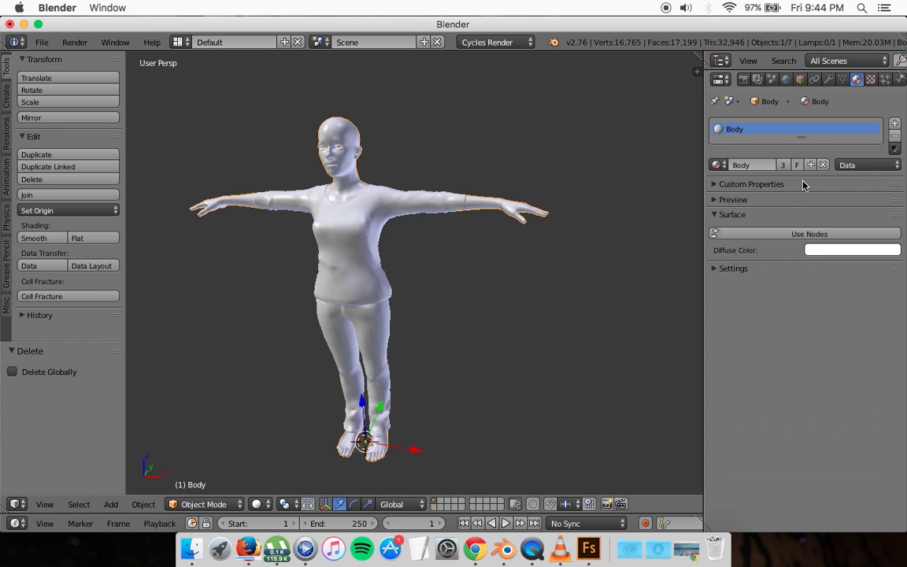
click(787, 234)
click(895, 259)
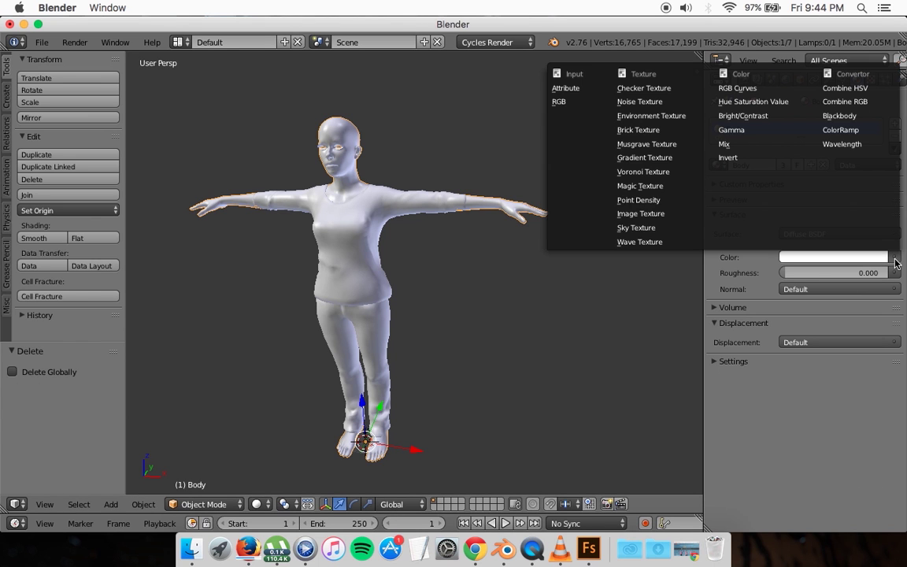
click(646, 217)
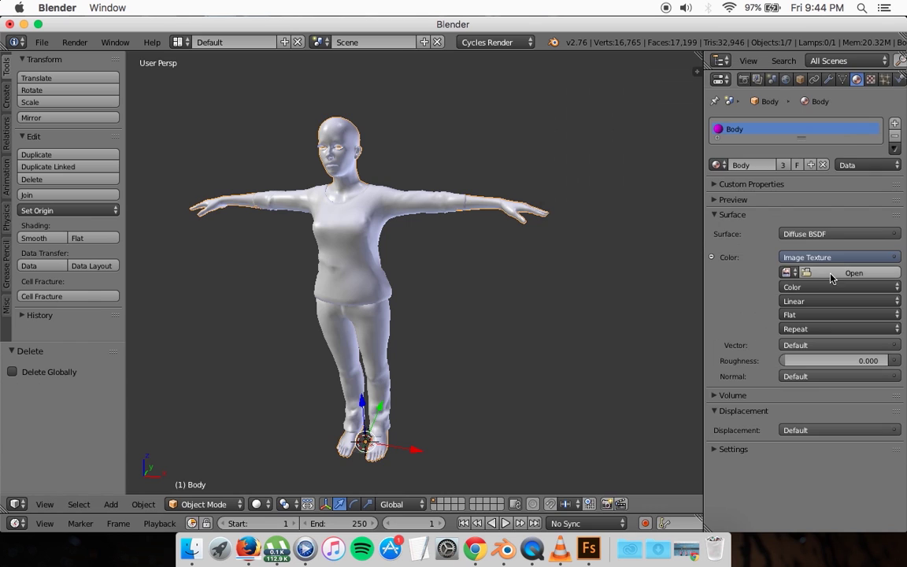
- Load the body texture image from Desktop/test_texture into that Image Texture
click(829, 273)
click(41, 206)
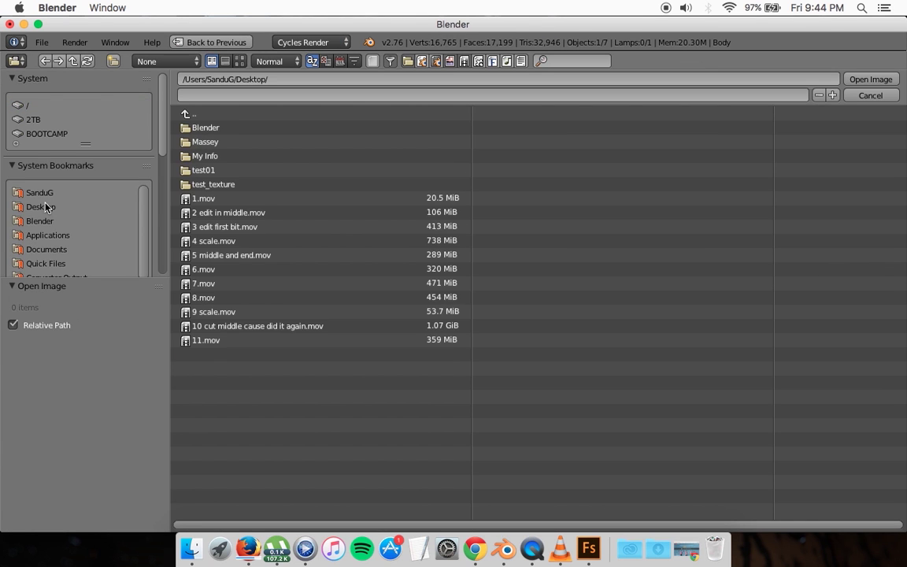
click(239, 60)
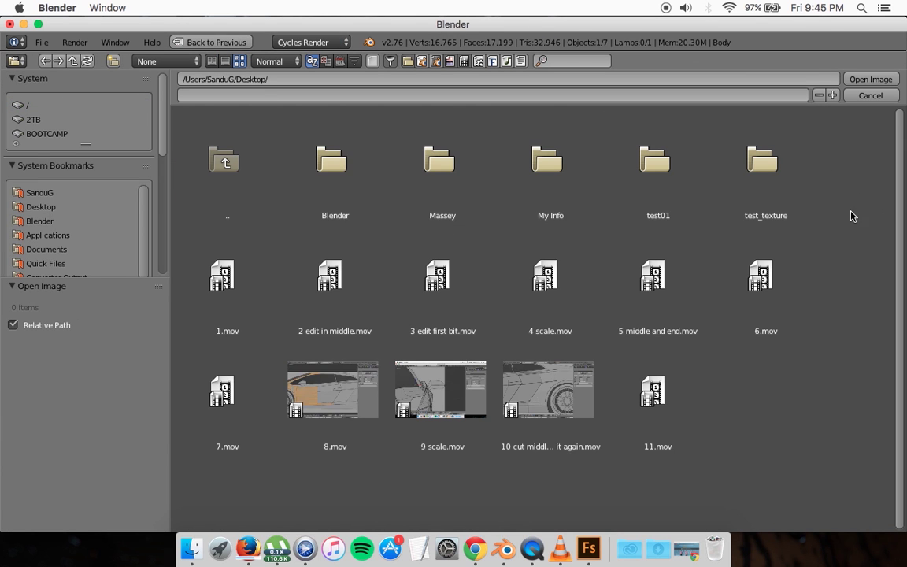
click(762, 173)
double_click(445, 181)
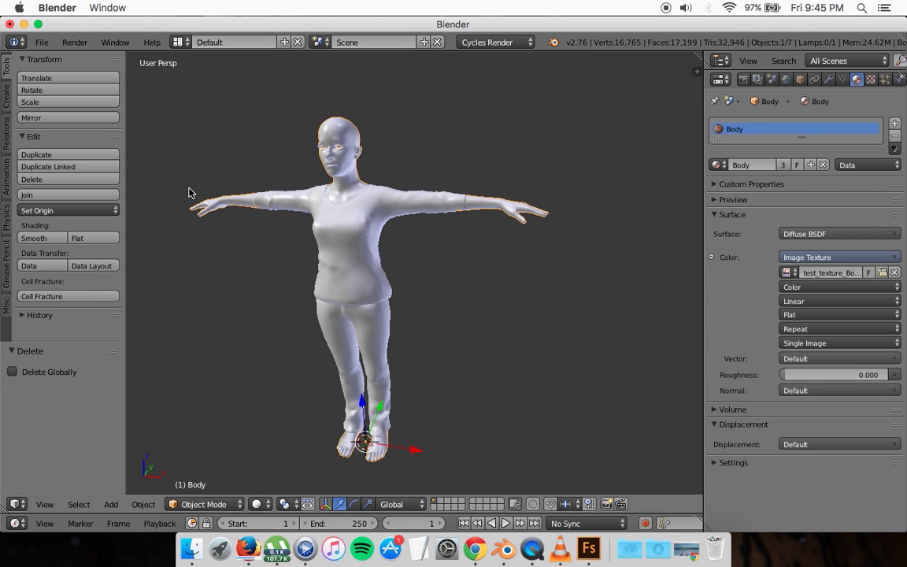
middle_drag(329, 233, 330, 234)
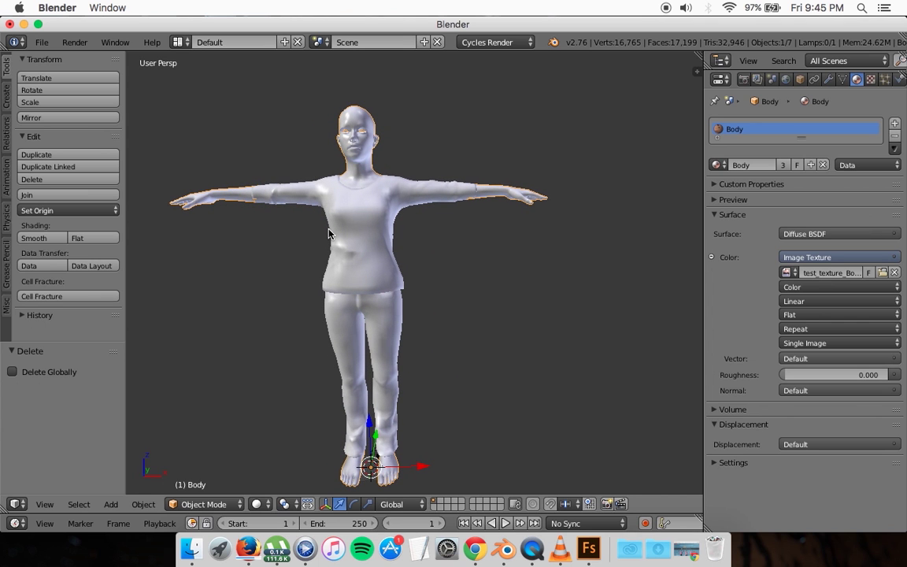
- Set viewport shading to Rendered and zoom in on the face to inspect the skin texture
key(Tab)
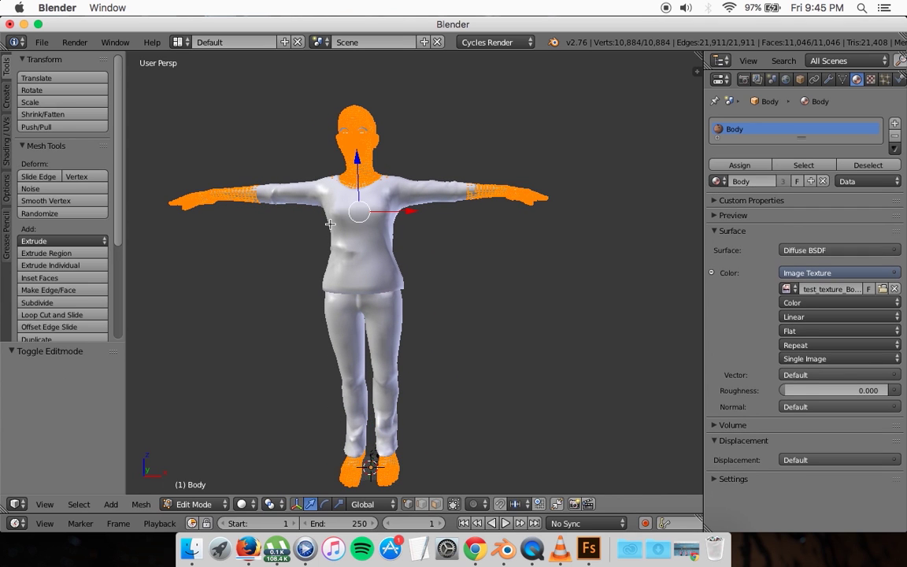
key(Tab)
click(262, 504)
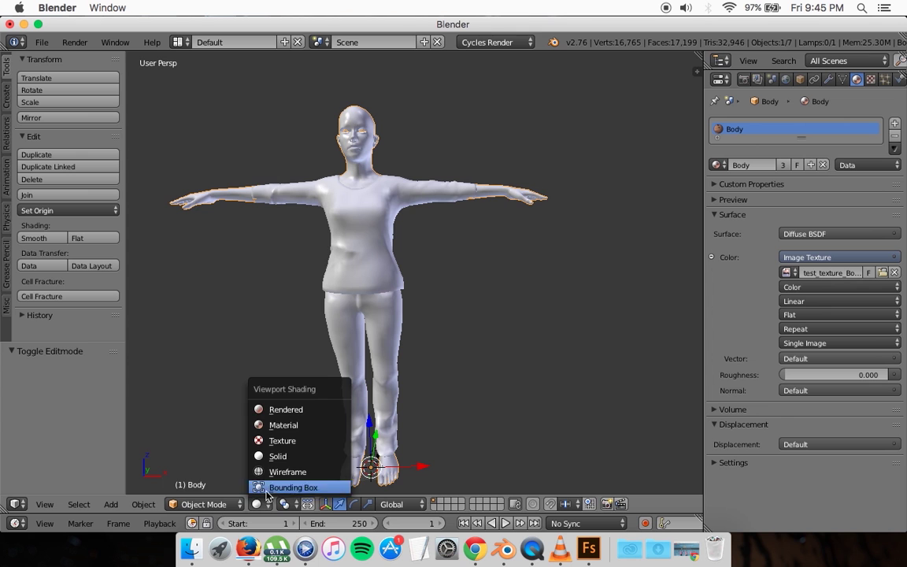
click(277, 410)
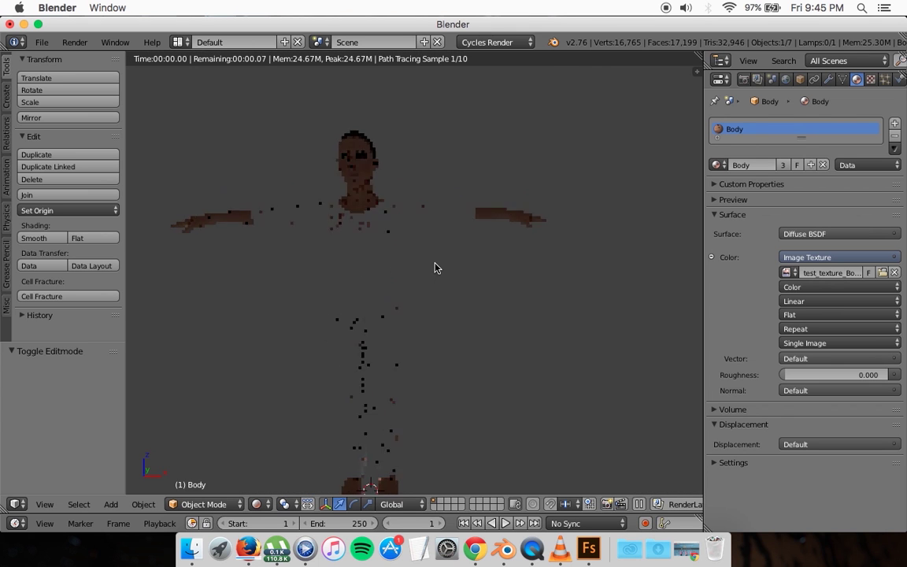
scroll(348, 204, up, 2)
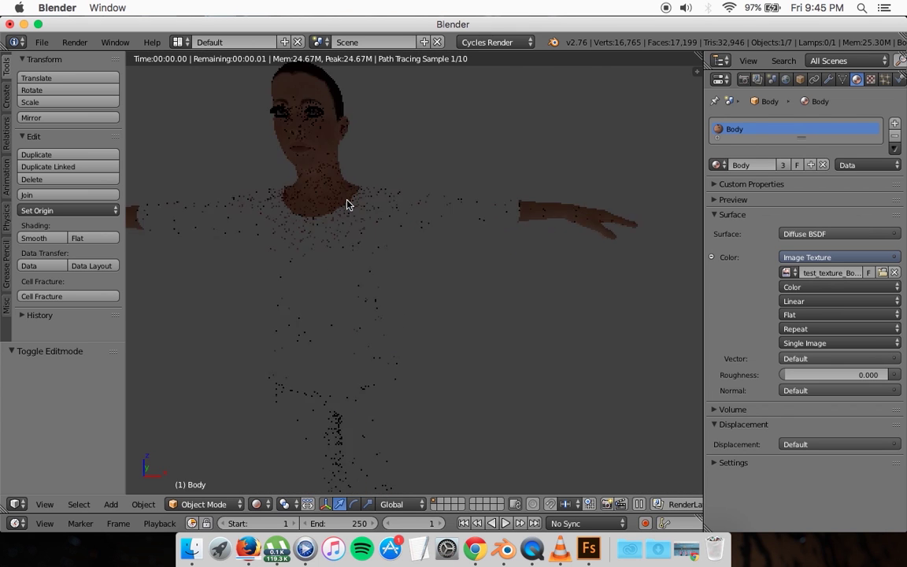
scroll(348, 205, up, 1)
scroll(348, 204, up, 1)
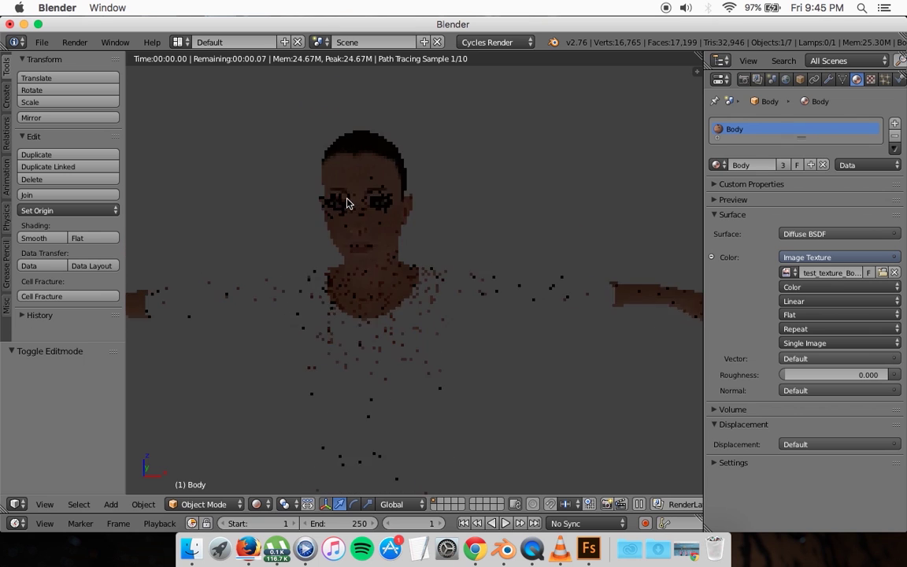
scroll(348, 204, up, 2)
scroll(348, 204, up, 1)
scroll(348, 204, down, 10)
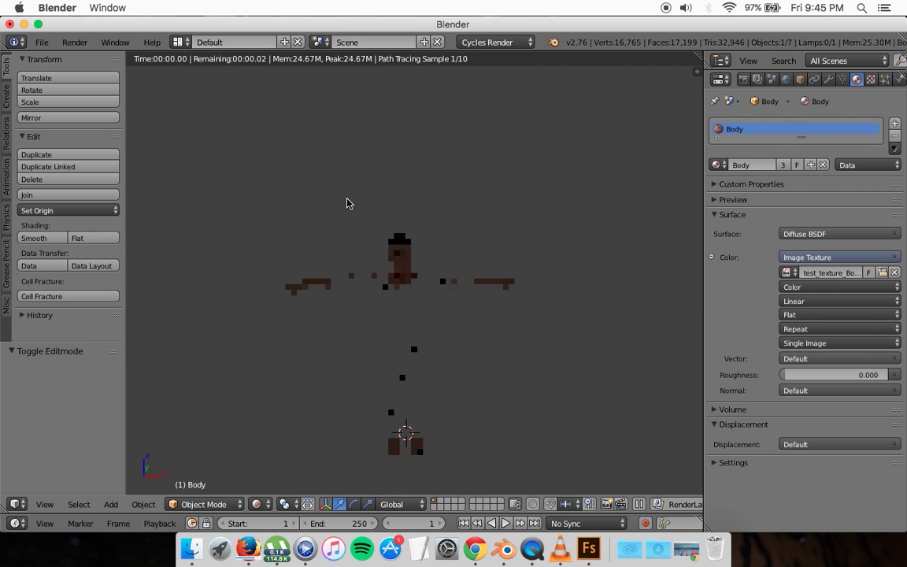
- Set viewport shading back to Solid and orbit to a slightly lower angle
click(259, 504)
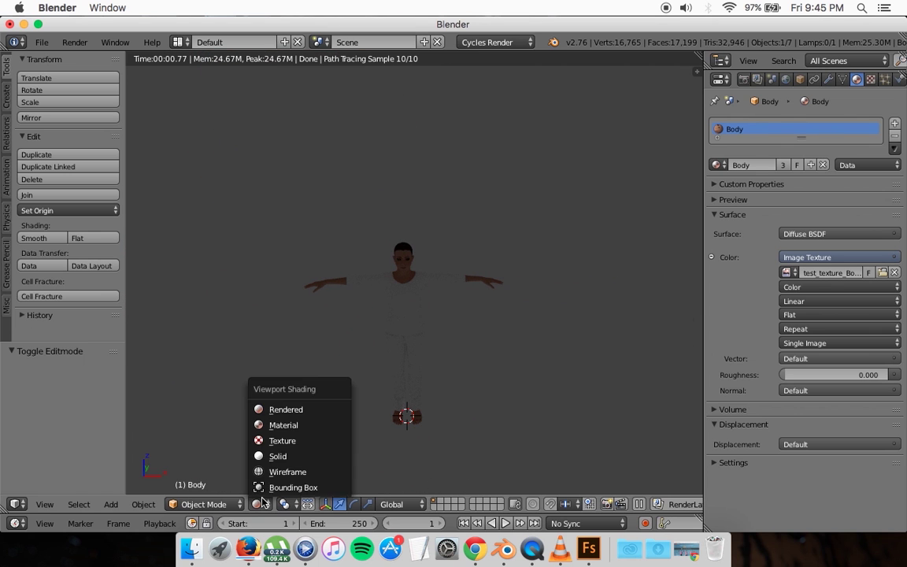
click(289, 458)
middle_drag(441, 320, 442, 319)
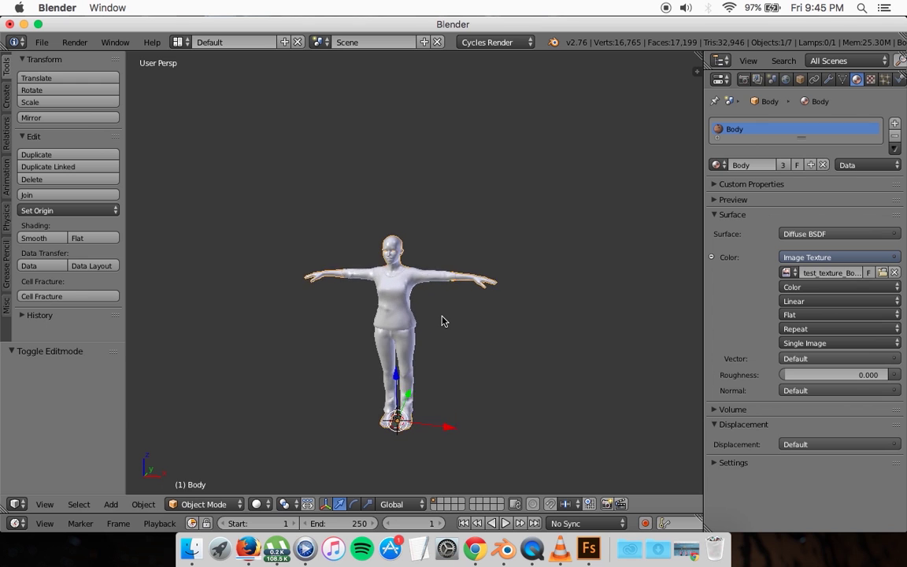
scroll(442, 318, up, 1)
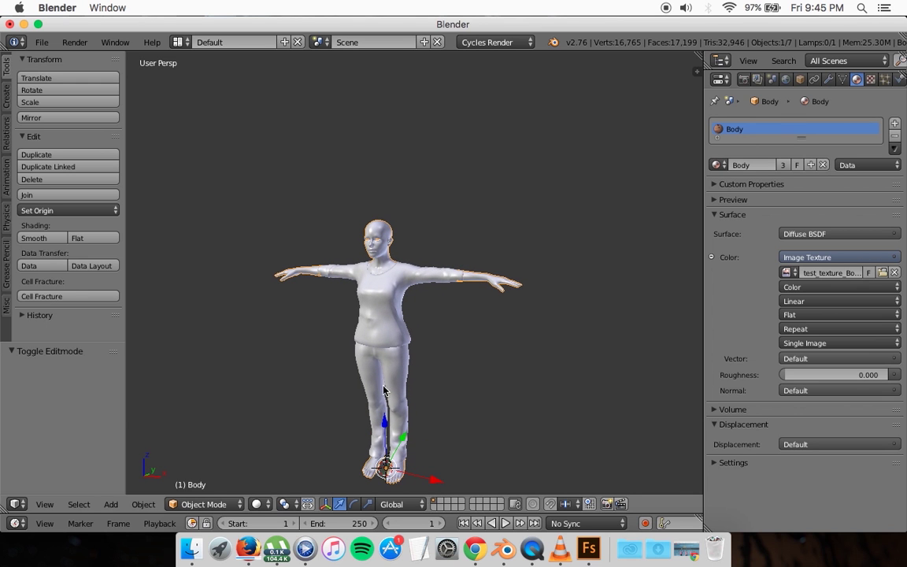
- Briefly check Finder, then return to Blender via Mission Control
click(191, 549)
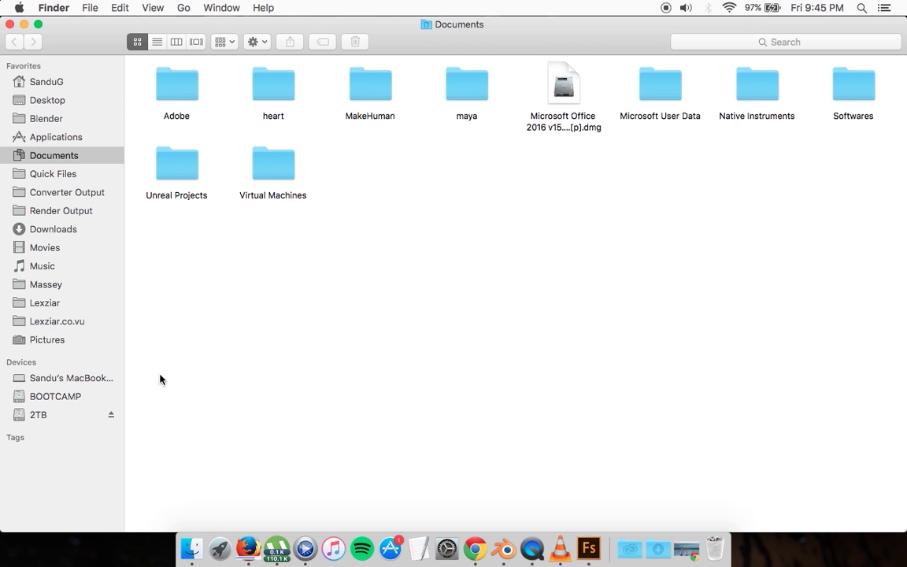
key(ctrl+Up)
click(424, 272)
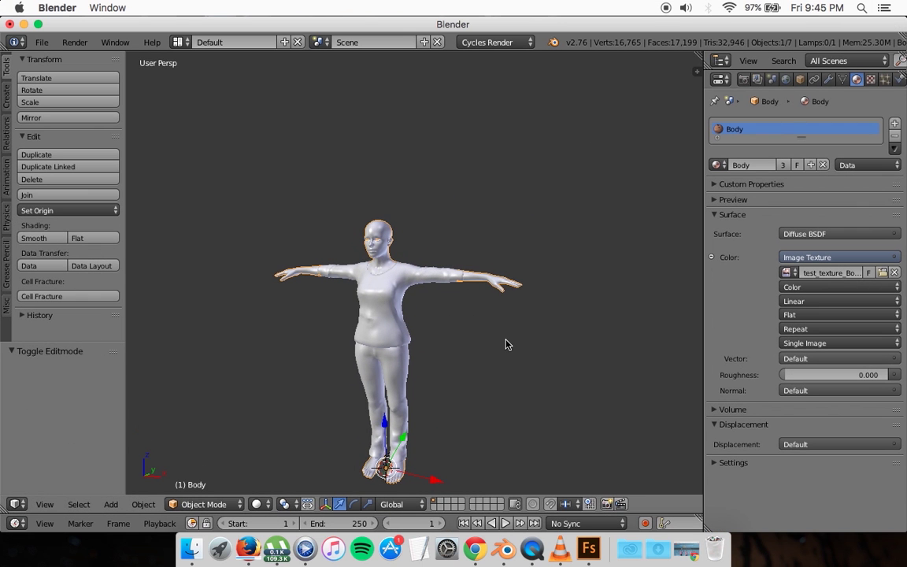
scroll(508, 344, right, 5)
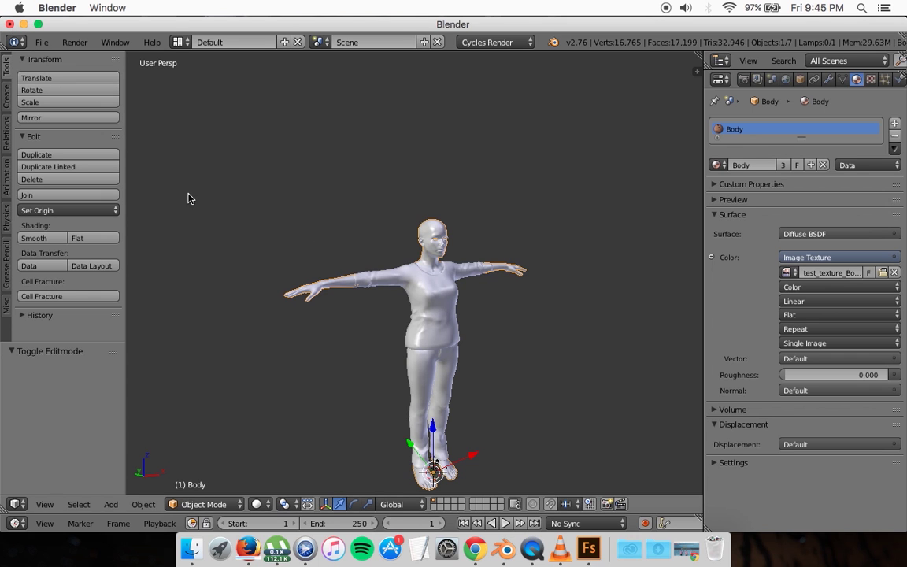
- In Adobe Fuse, upload the character to Mixamo under the name FuseModel
click(590, 549)
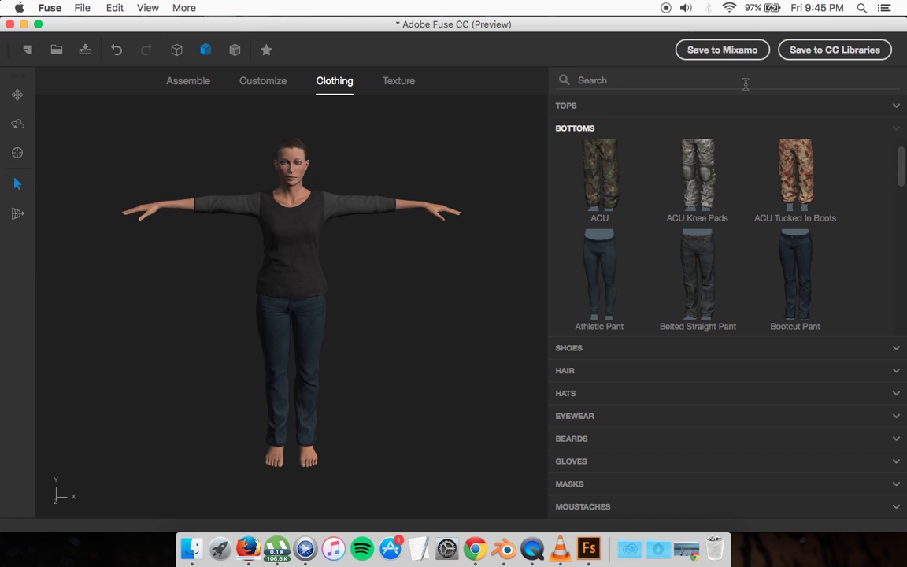
click(723, 52)
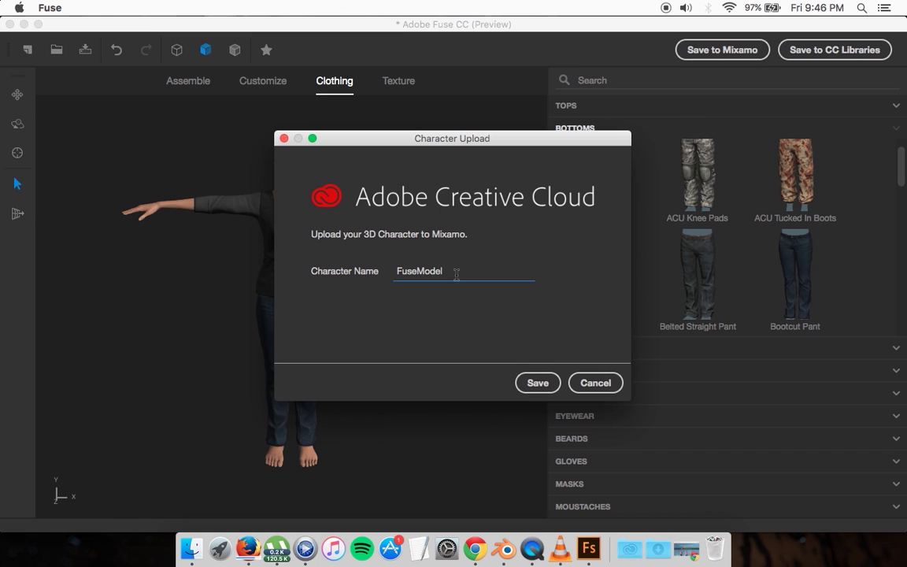
click(537, 384)
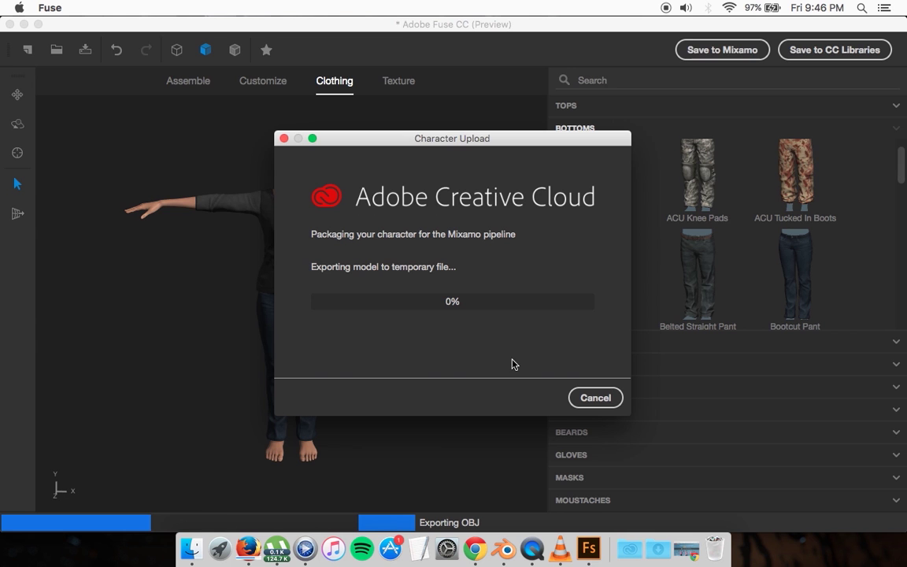
- Go from the Mixamo store to My Assets in Chrome to see the processing FuseModel
click(687, 551)
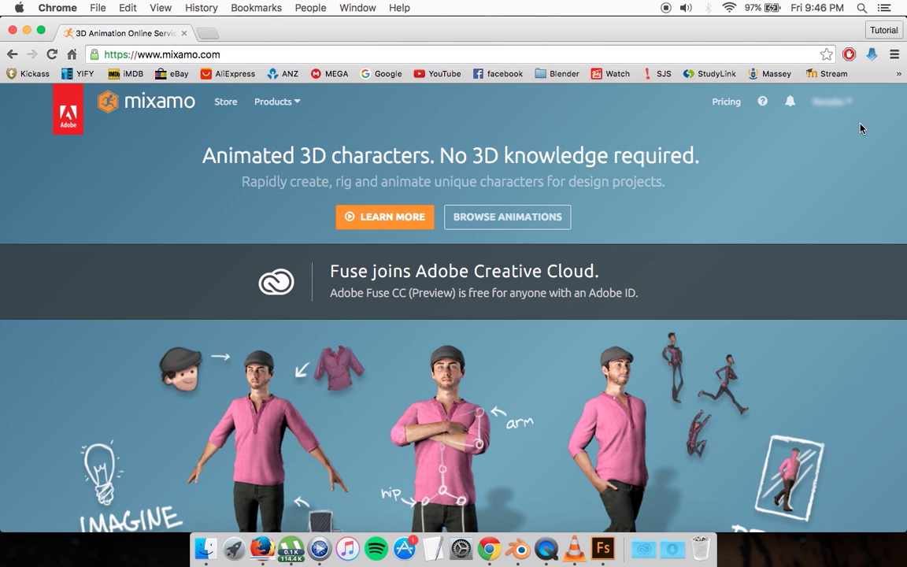
click(843, 105)
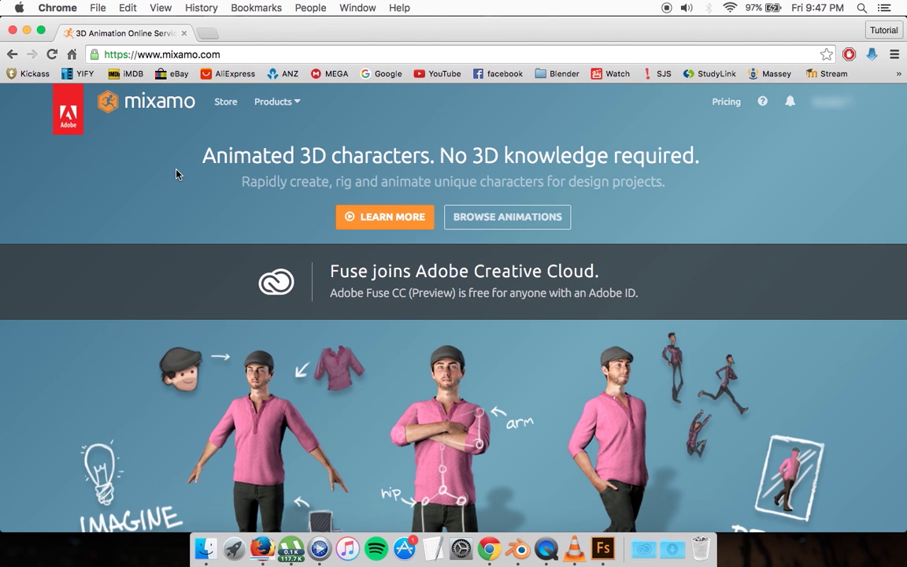
click(504, 214)
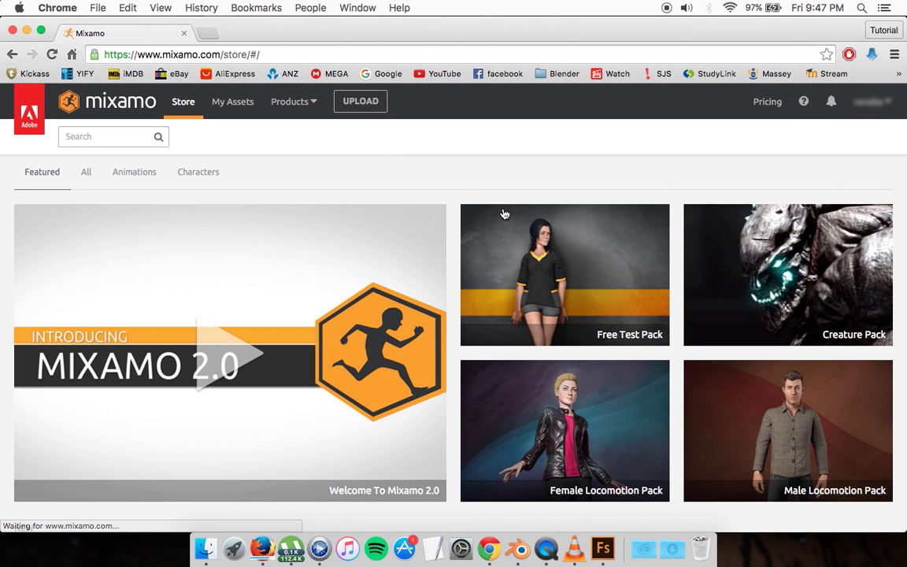
click(232, 106)
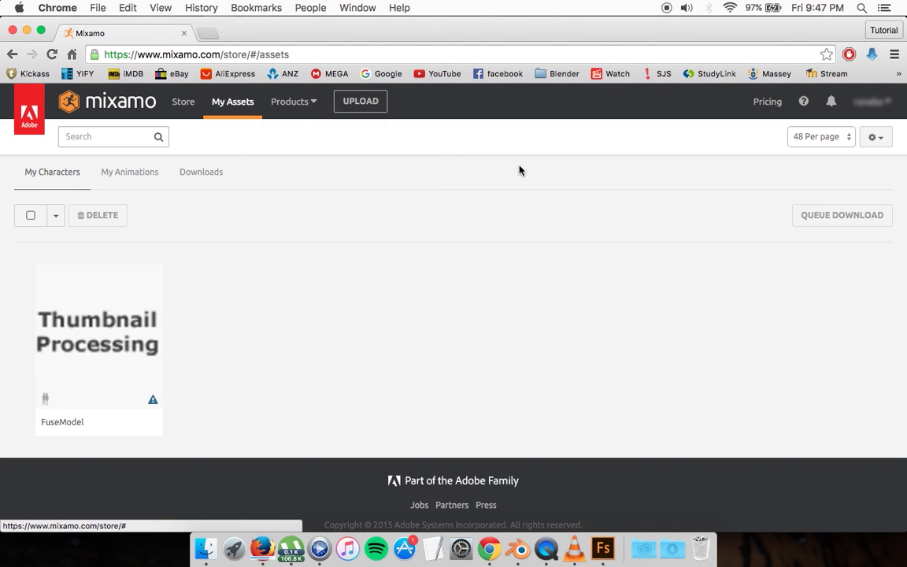
click(604, 549)
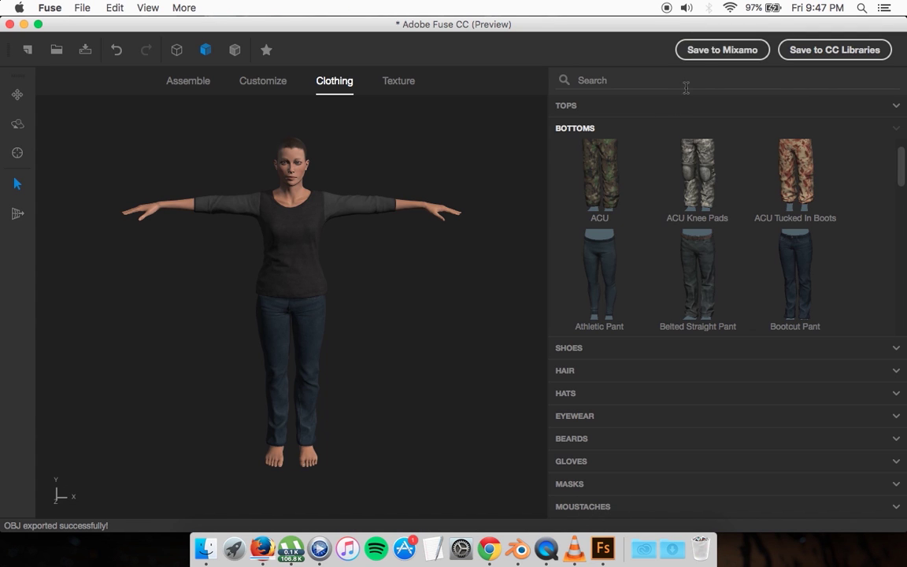
key(ctrl+Up)
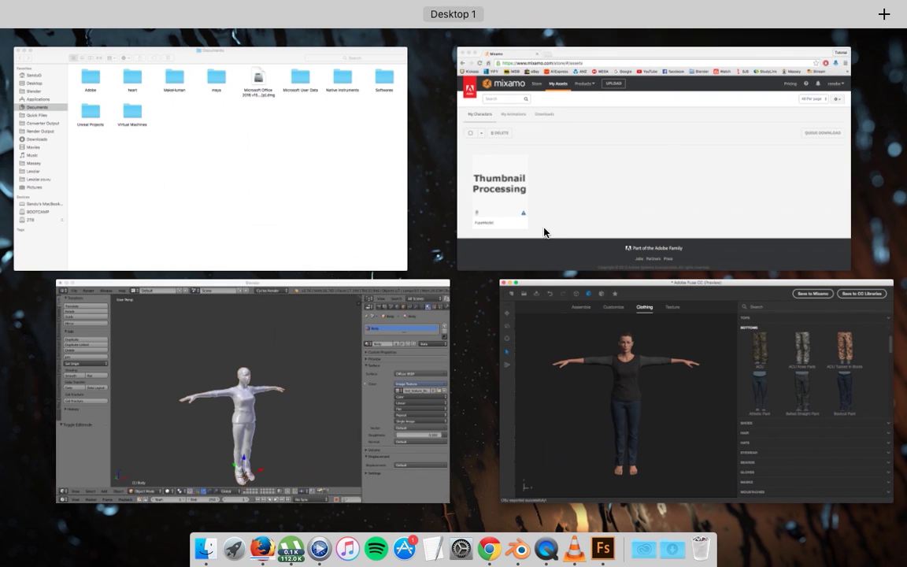
click(508, 210)
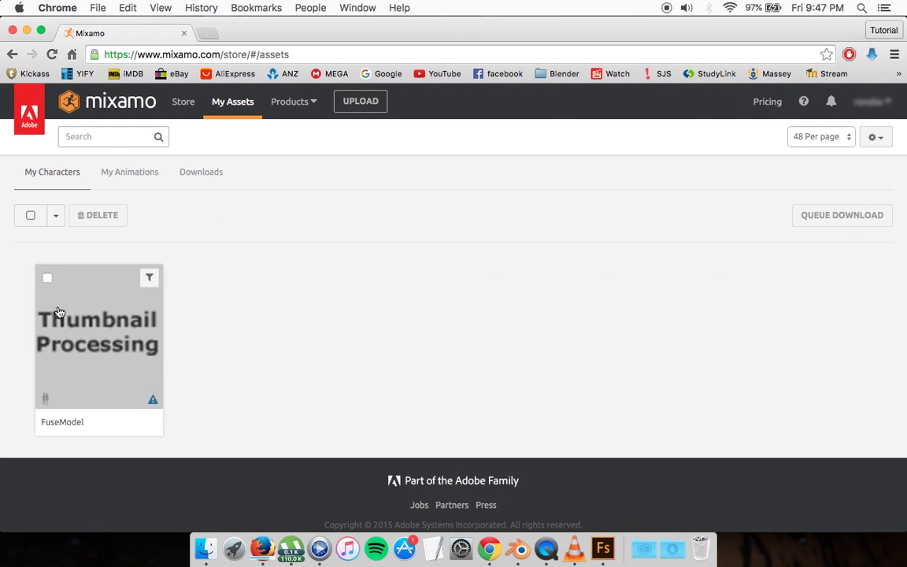
mouse_move(98, 349)
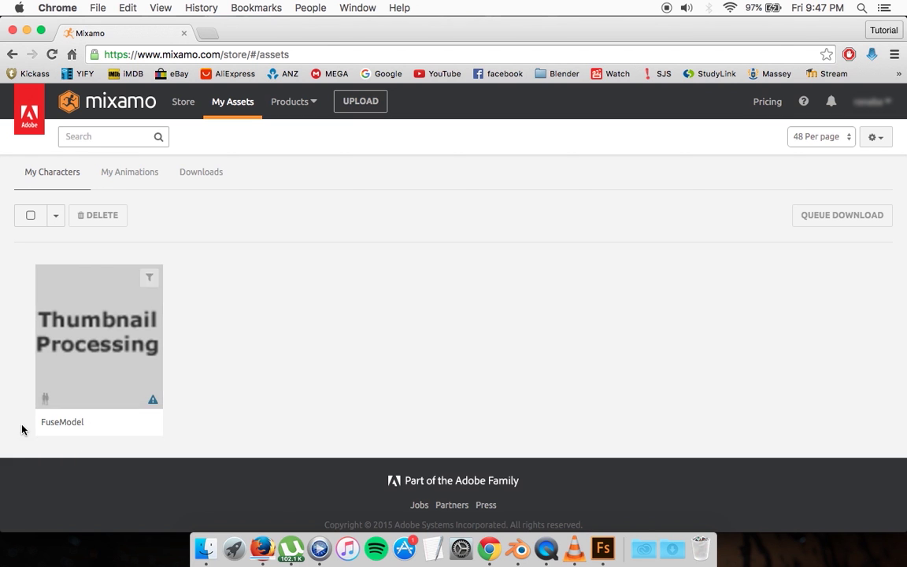
- Rig FuseModel with the Standard Skeleton (65), no blendshapes, then view it in My Assets
click(82, 429)
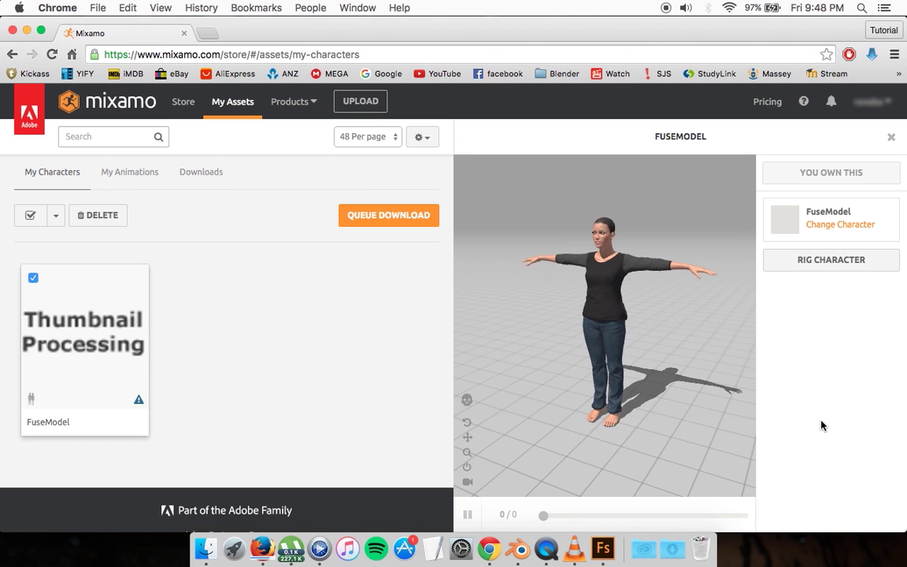
click(814, 269)
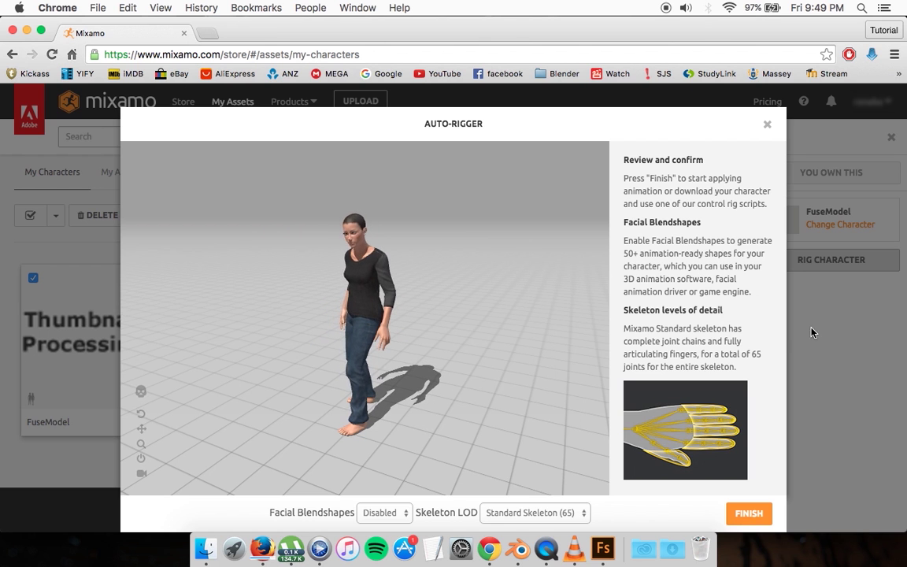
click(757, 518)
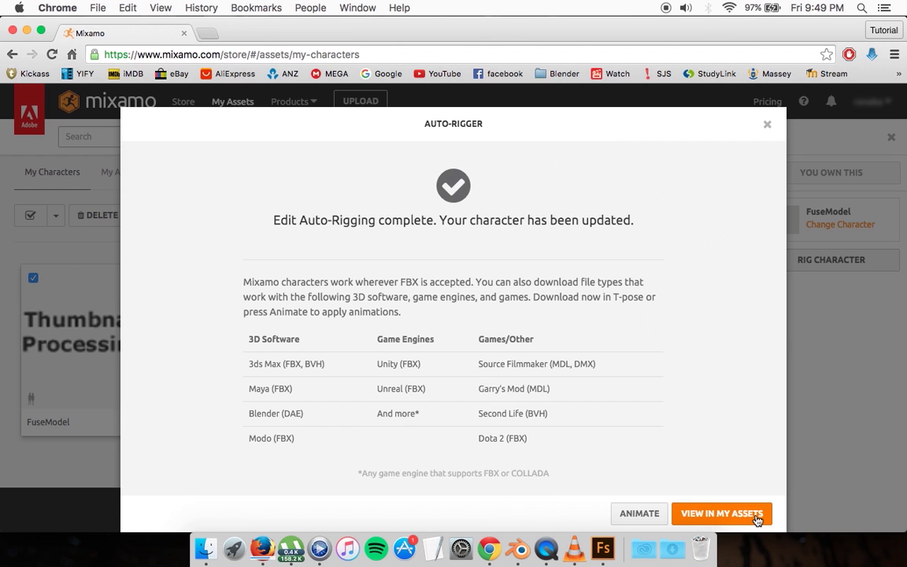
click(645, 517)
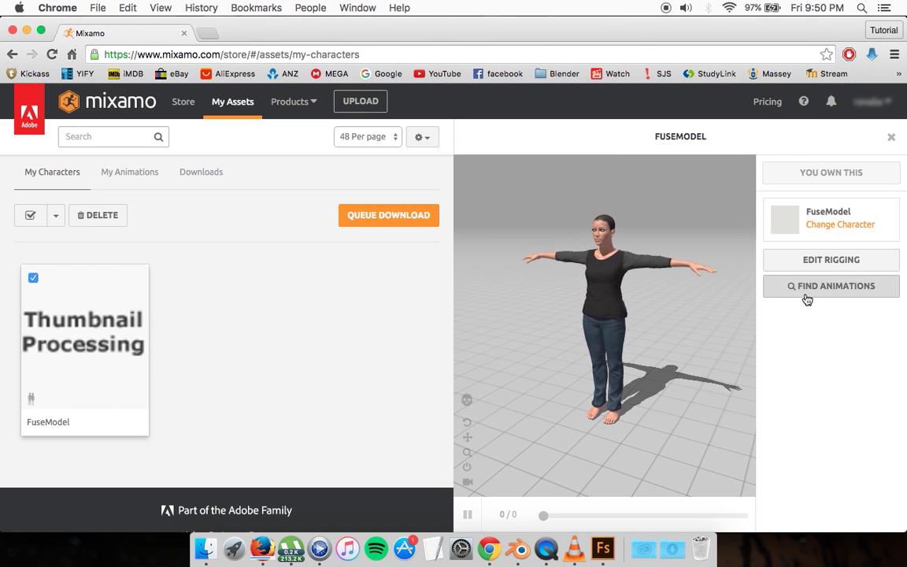
- Browse Mixamo animations for the rigged character and preview Jump
click(803, 287)
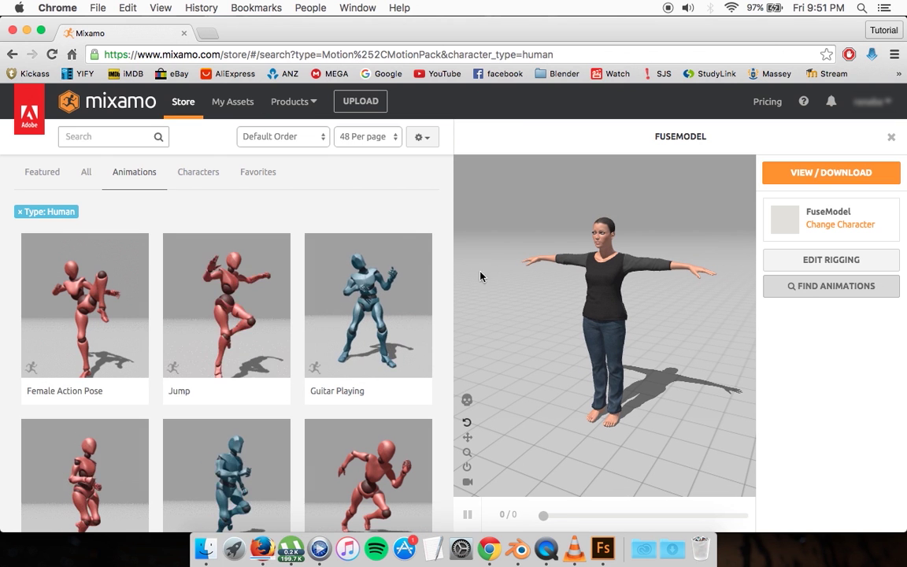
scroll(384, 315, down, 2)
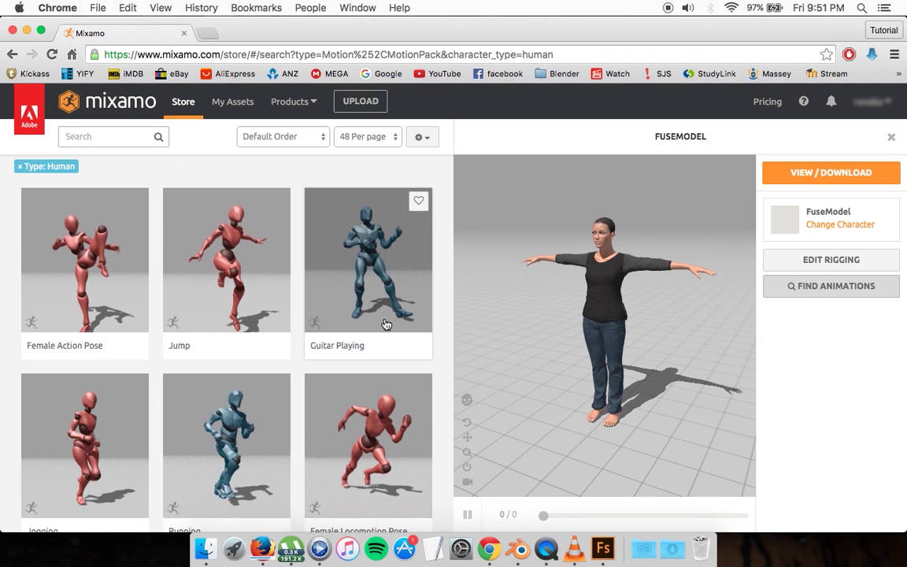
scroll(386, 324, down, 2)
scroll(385, 299, up, 2)
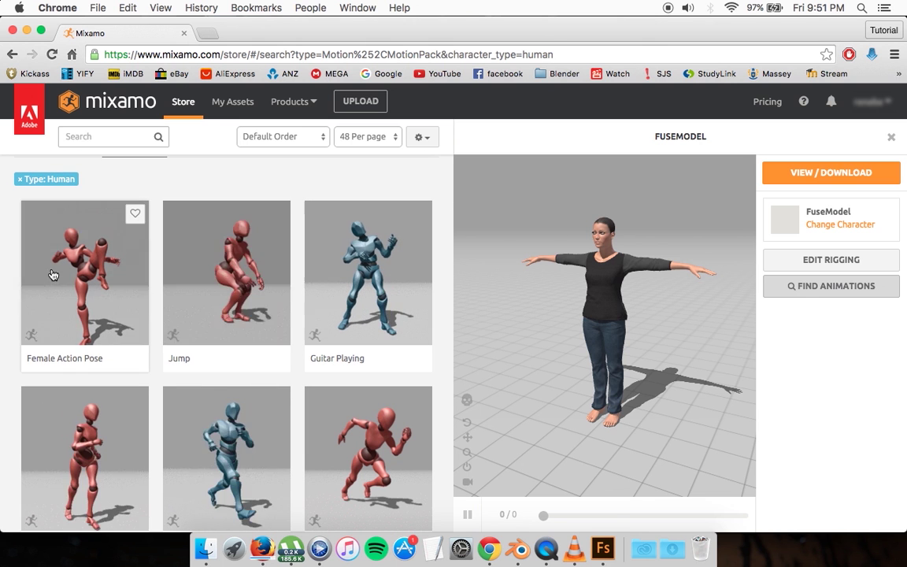
click(245, 271)
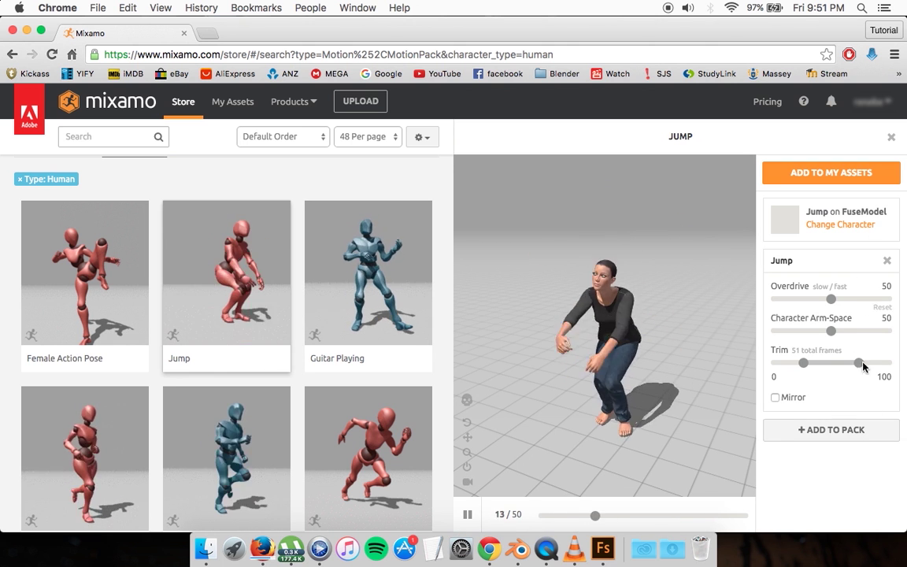
- Preview the Running animation, orbiting to watch it head-on, and add it to My Assets
scroll(260, 354, down, 1)
click(236, 402)
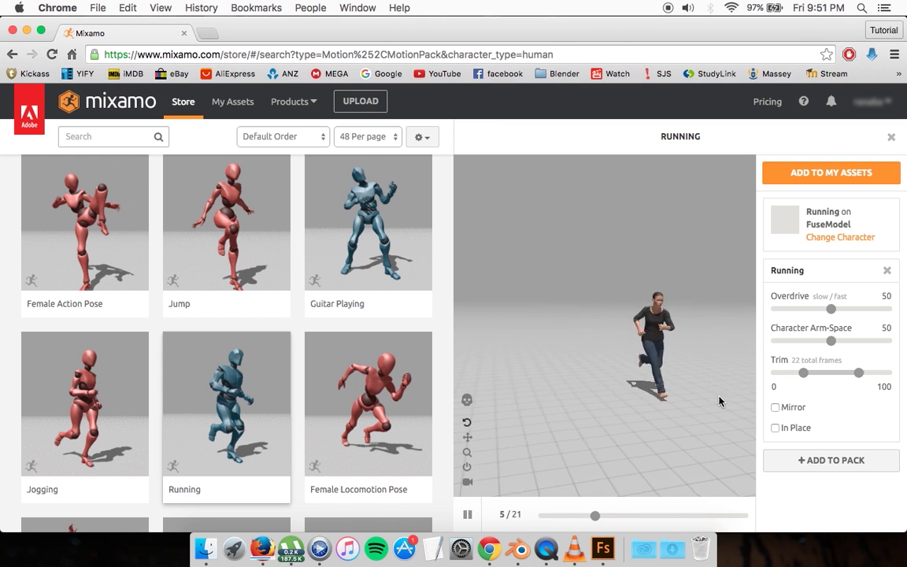
drag(720, 402, 694, 407)
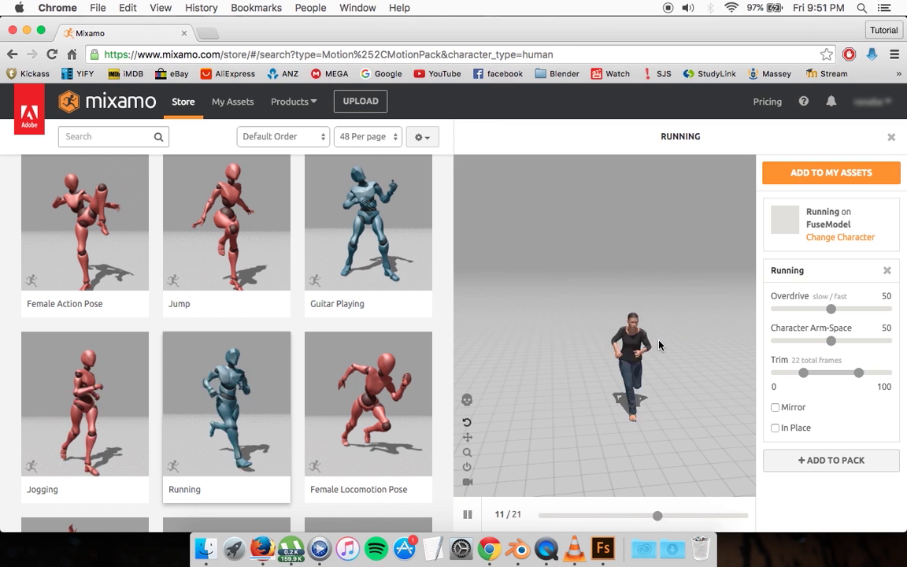
click(849, 176)
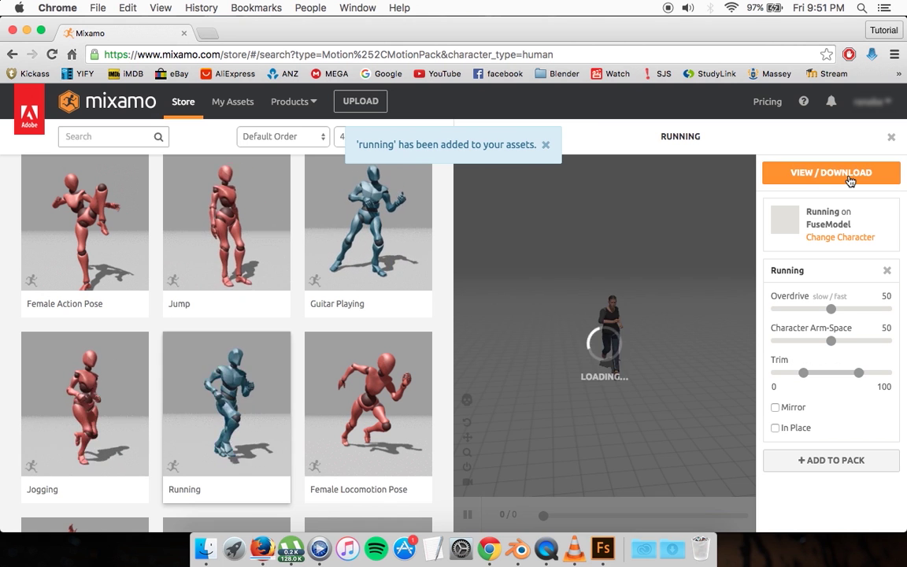
- Select Running in My Animations and queue it as an FBX download with skin at 30 fps
click(821, 175)
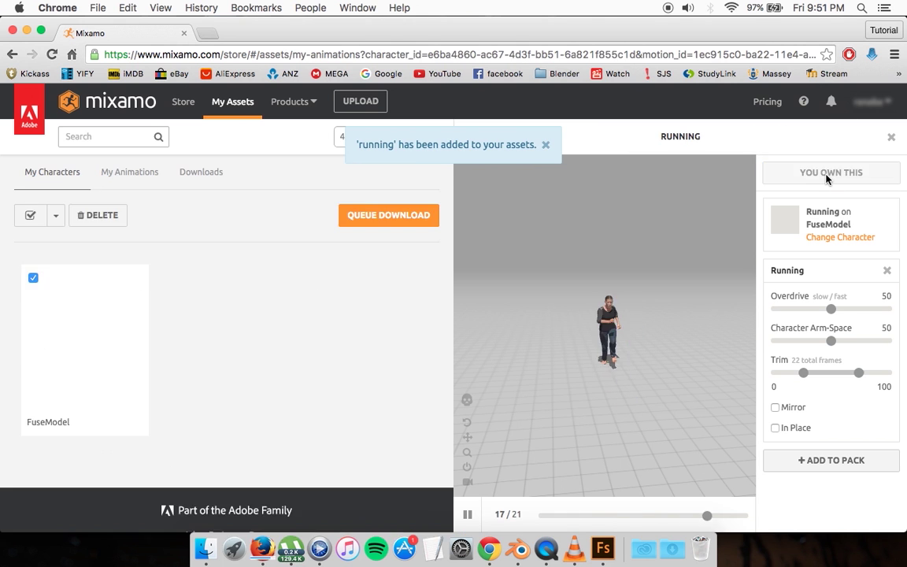
click(47, 275)
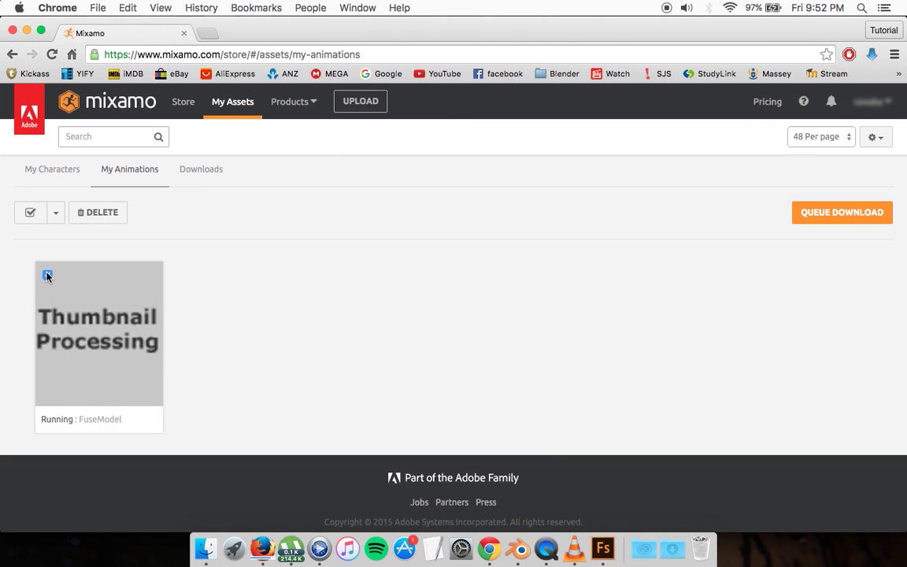
click(824, 213)
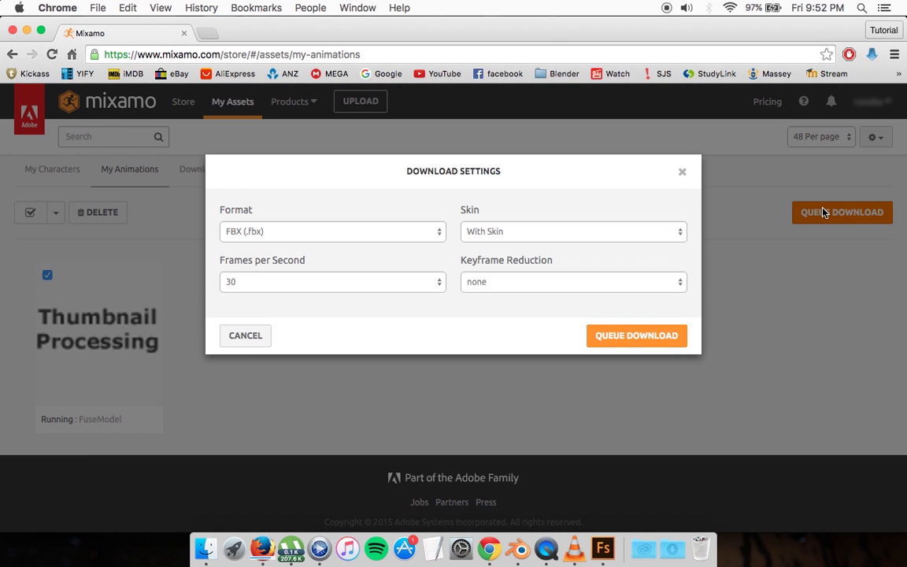
click(378, 240)
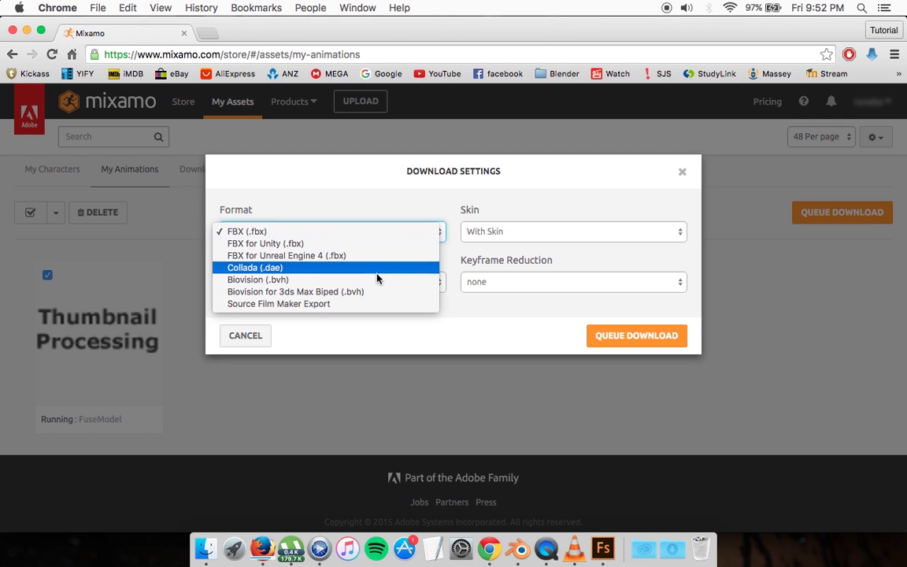
click(368, 236)
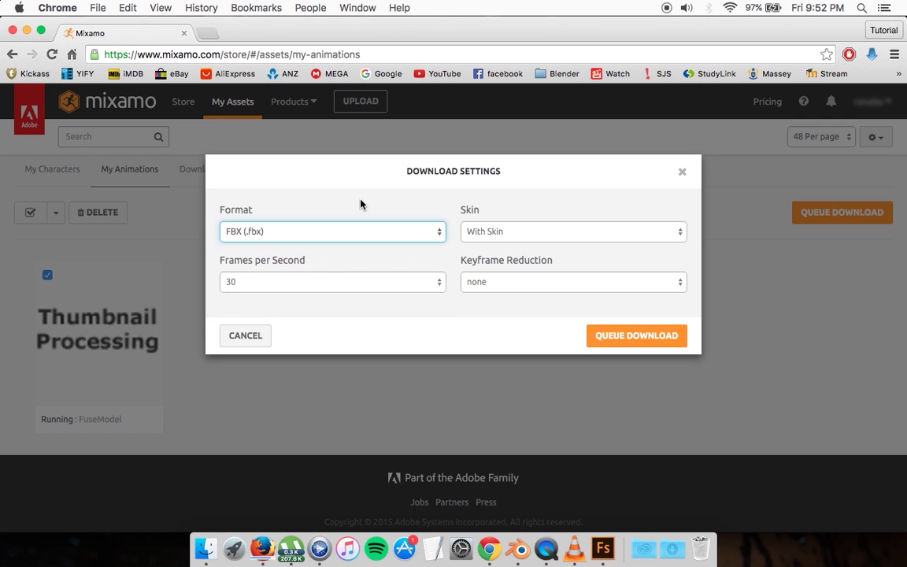
click(526, 234)
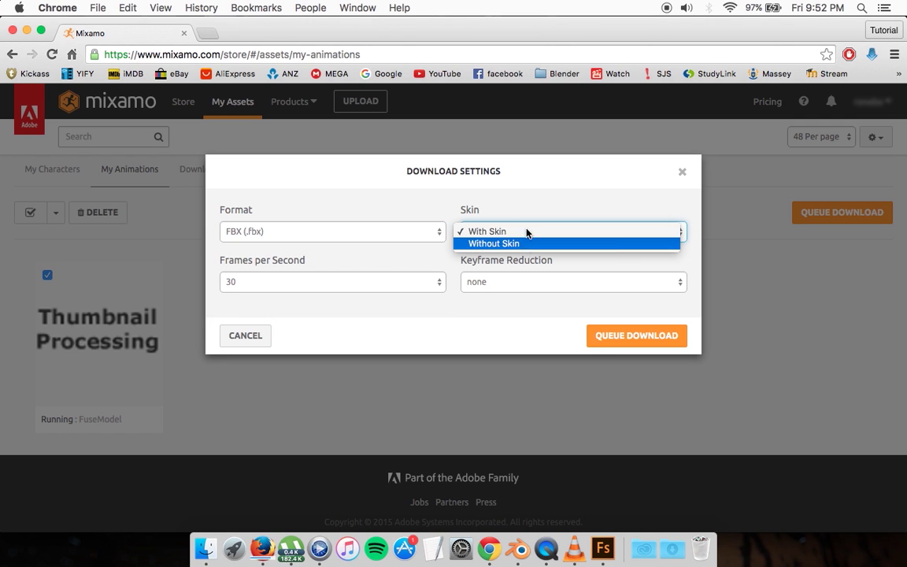
click(524, 232)
click(388, 285)
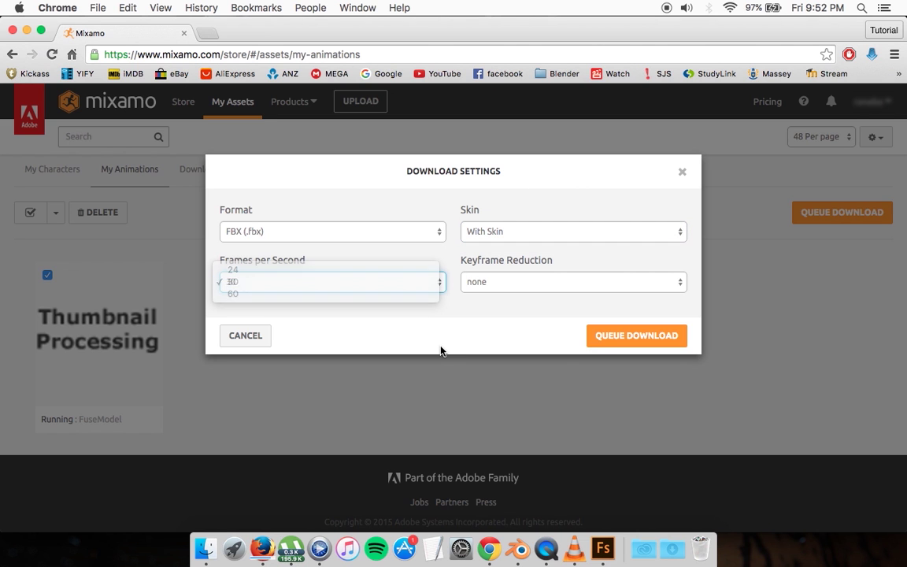
click(631, 342)
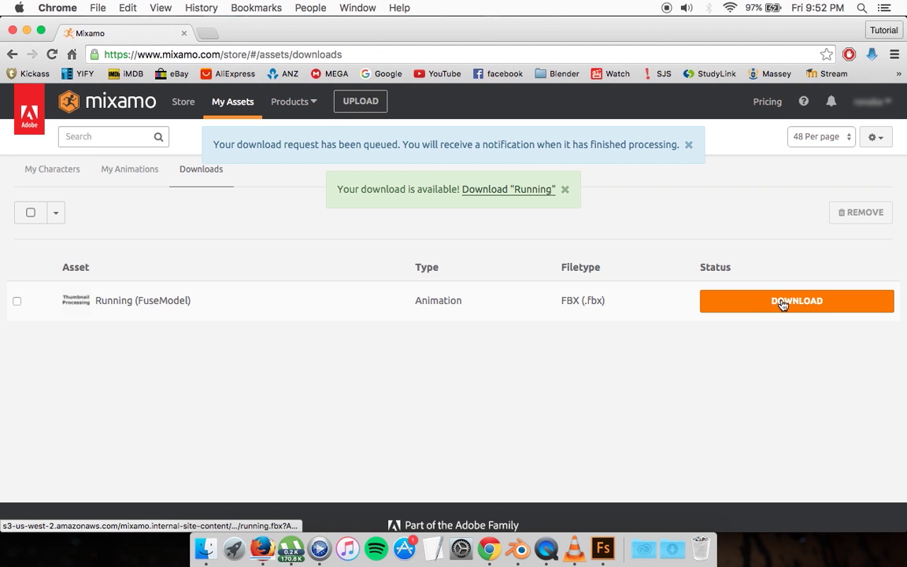
- Download the finished 6.4 MB running.fbx from the Mixamo Downloads list
click(782, 303)
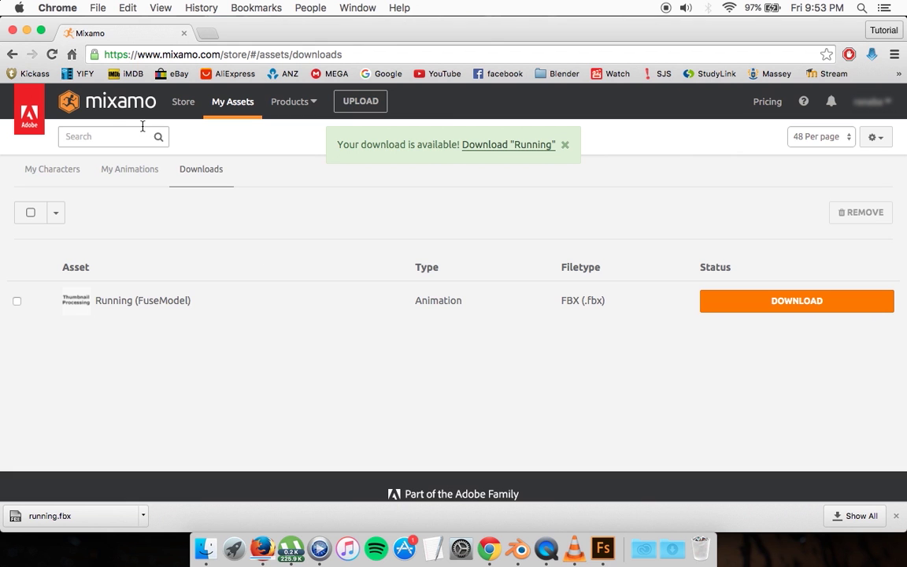
- Hide the browser and bring the Adobe Fuse window with the T-posed character to the front
click(28, 31)
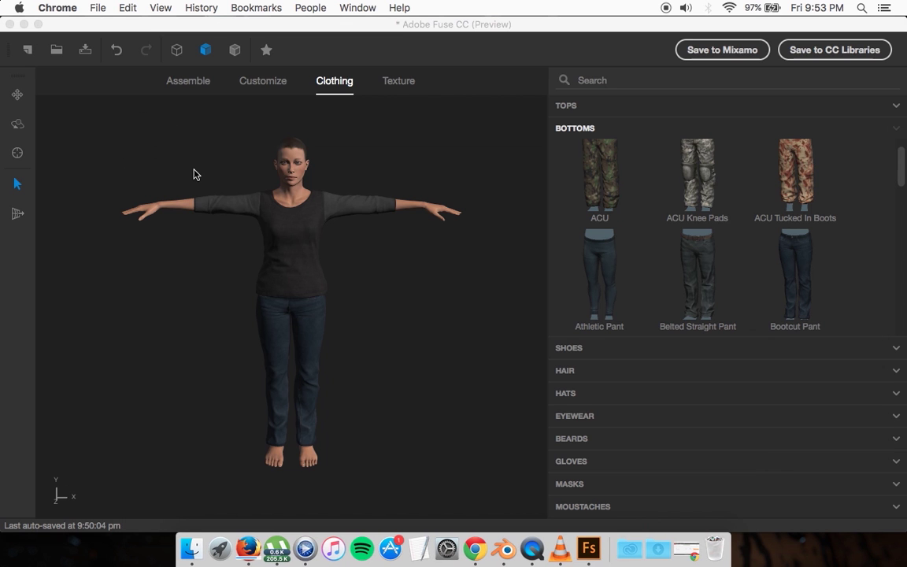
click(558, 30)
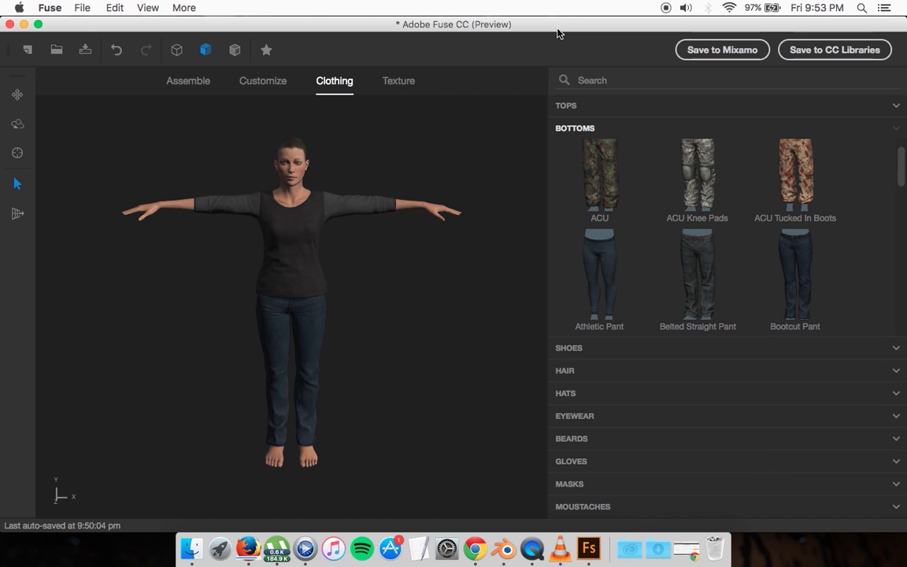